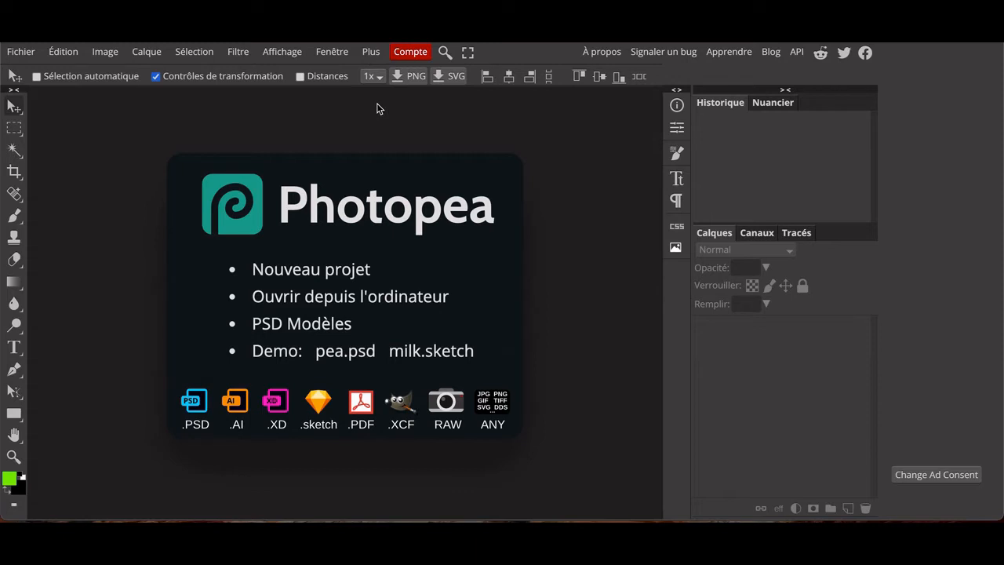
click(410, 52)
mouse_move(423, 73)
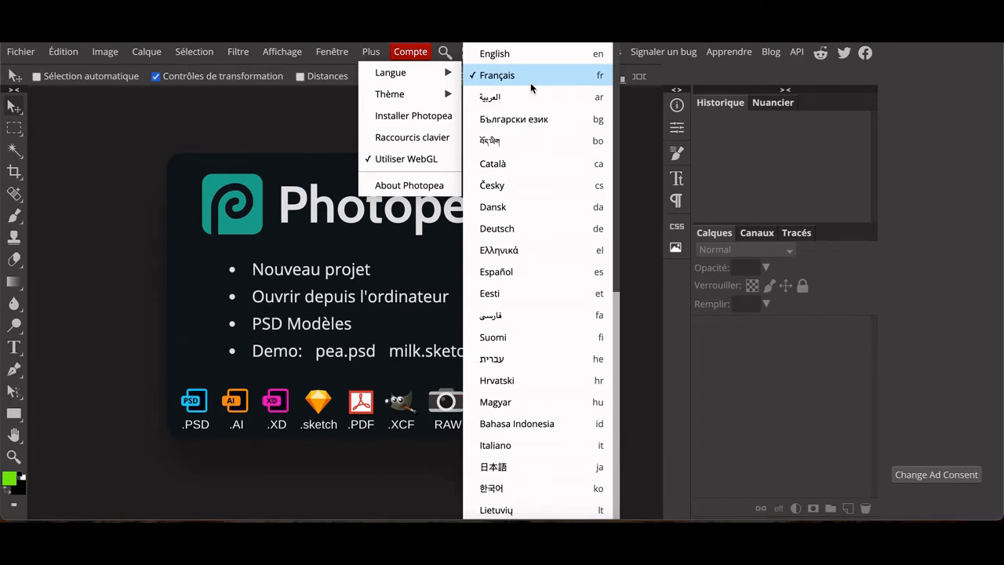
click(310, 134)
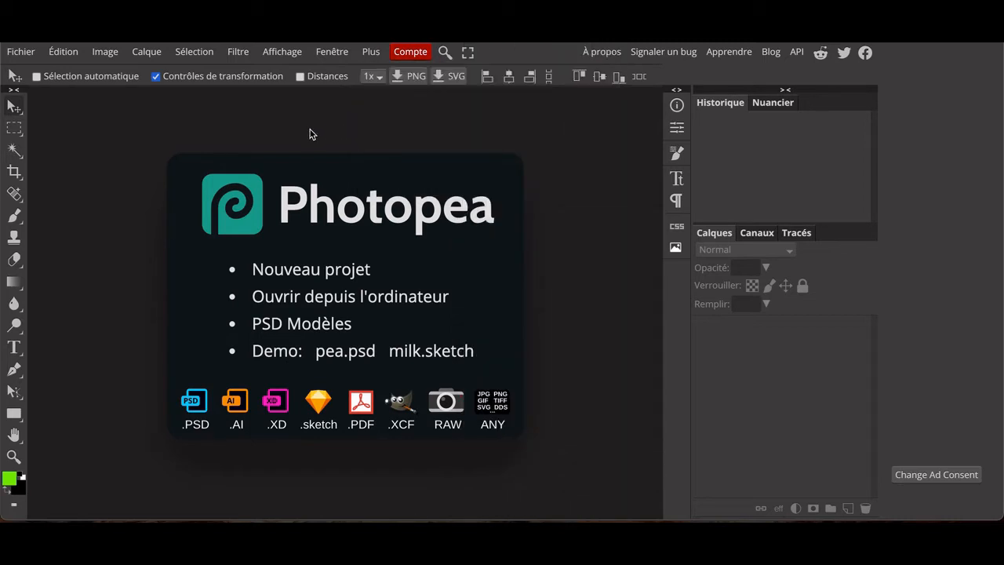
Create a new project of 4500 by 4500 pixels with a transparent background.
click(14, 52)
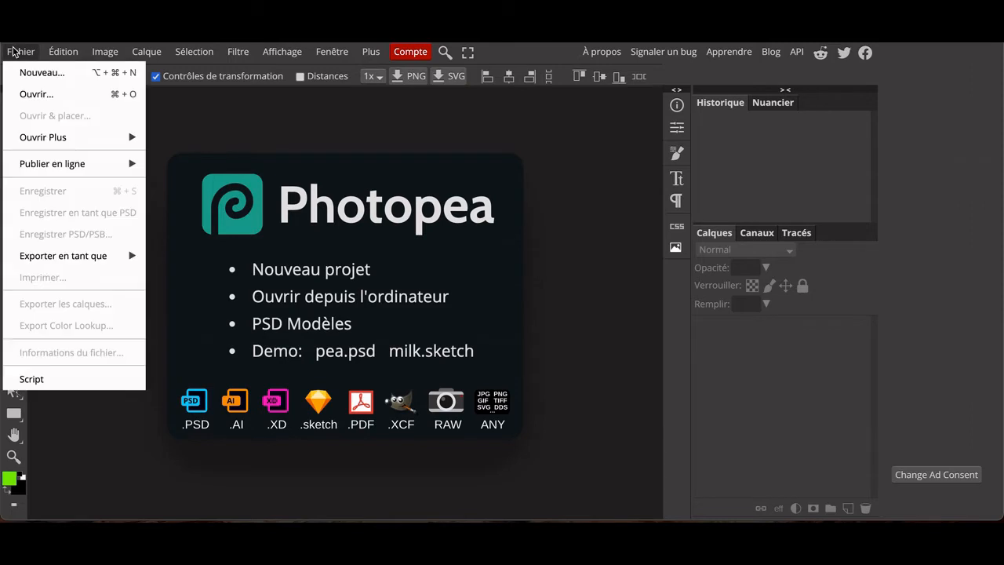
click(39, 73)
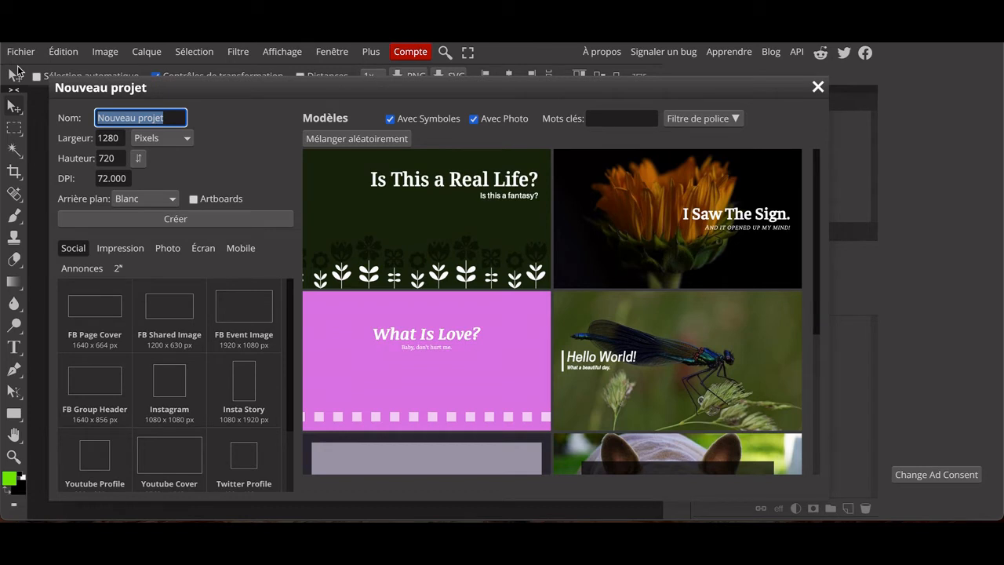
click(111, 139)
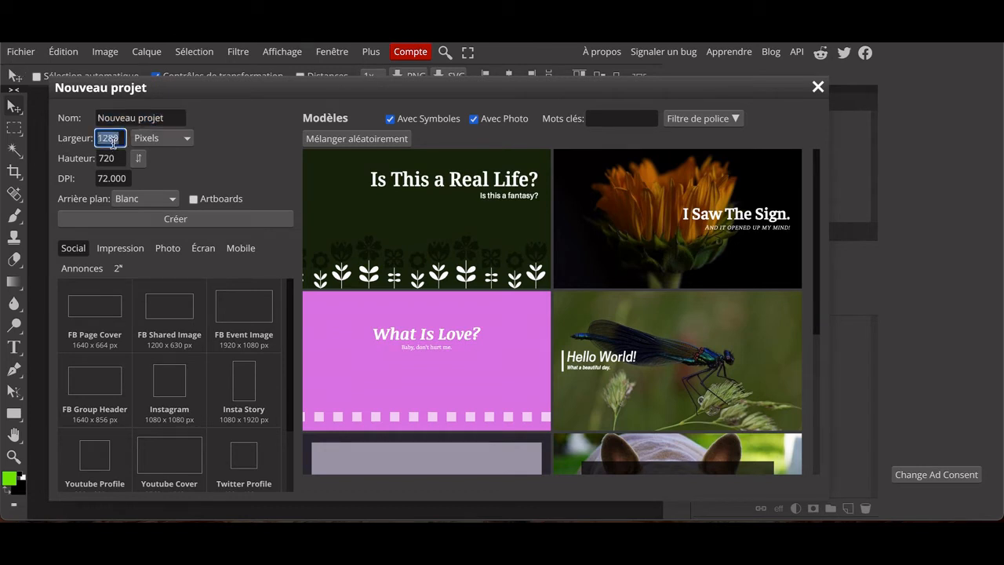
text(4500)
key(Tab)
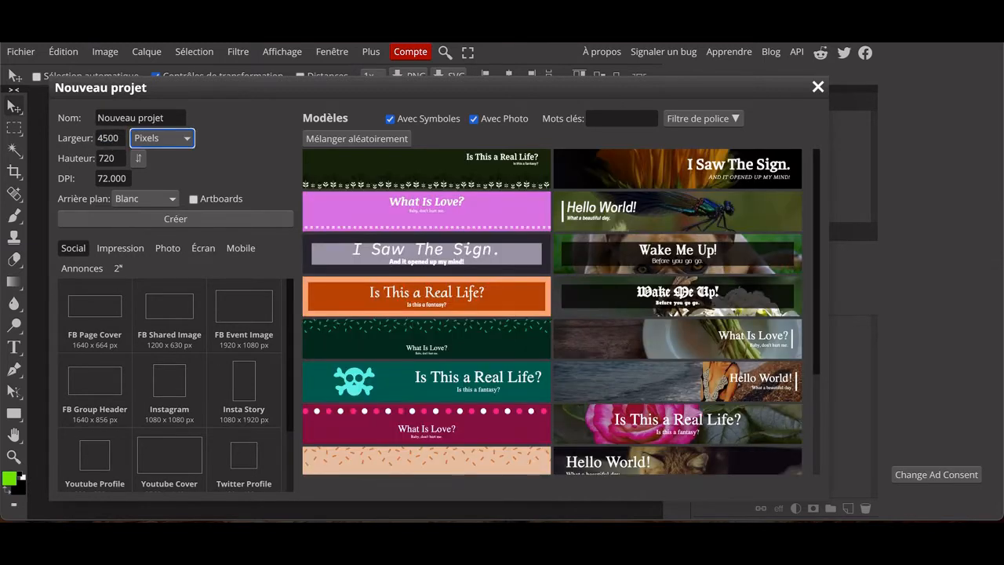
click(103, 160)
text(4500)
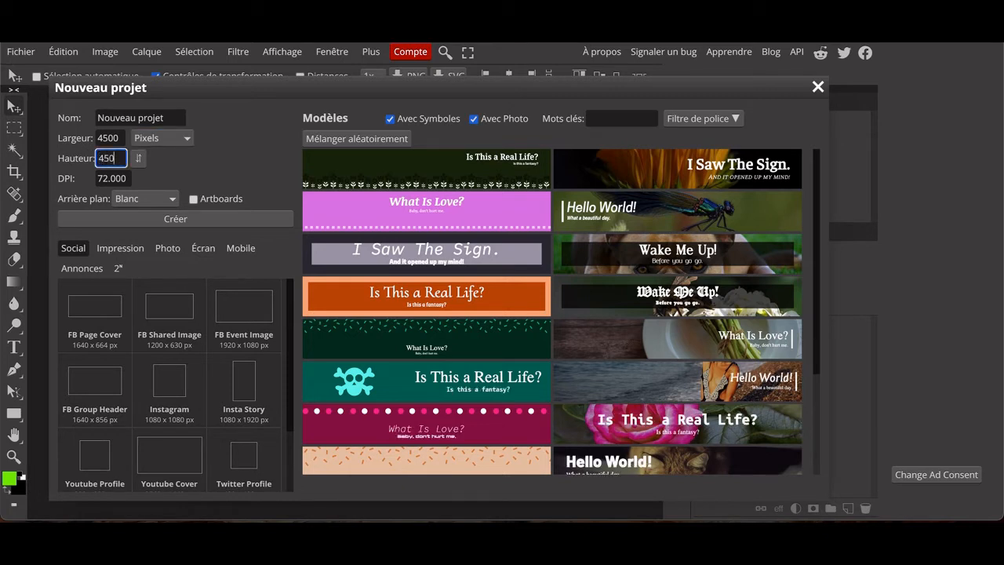
click(124, 198)
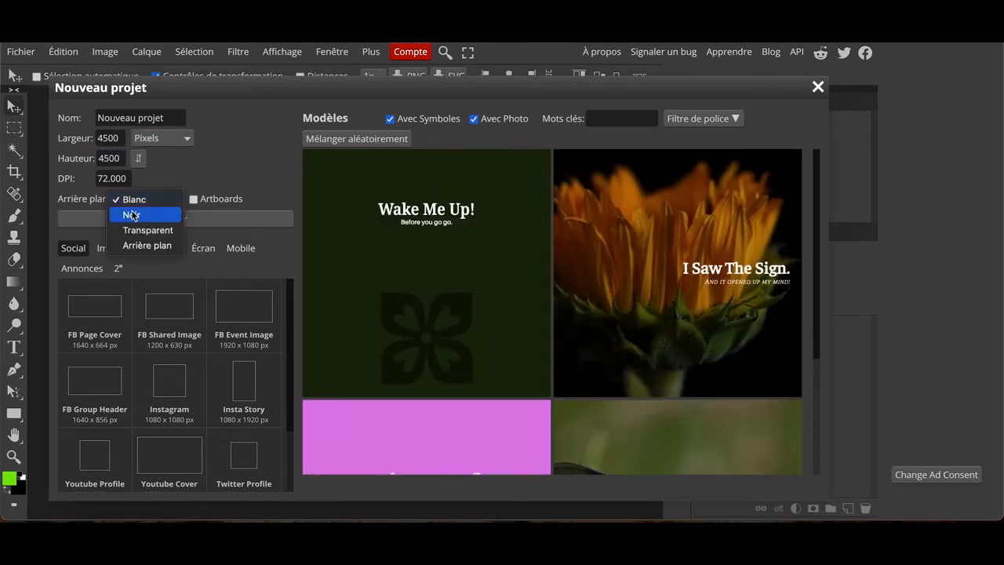
click(138, 227)
click(141, 222)
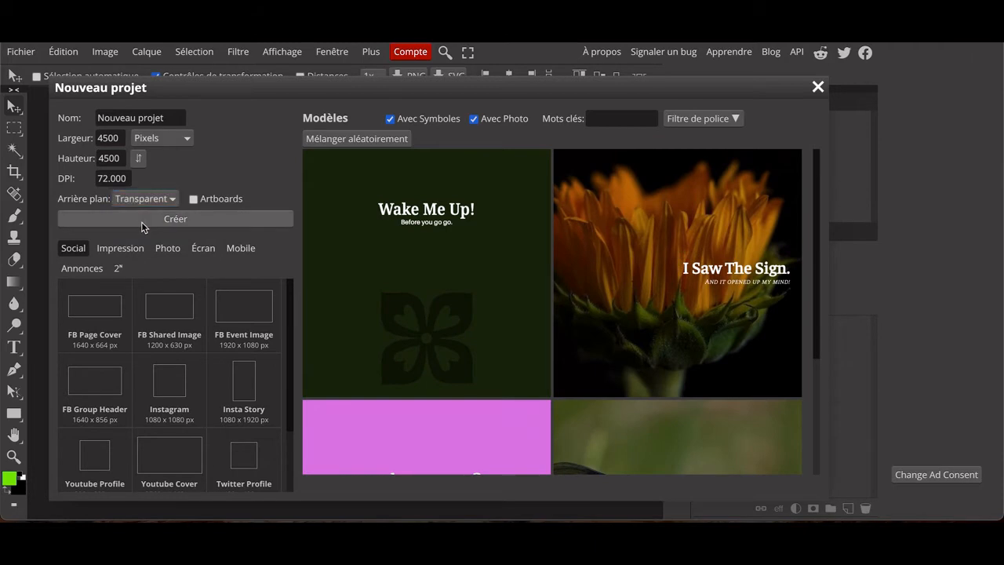
Add the text "Retro" at a size of 1200 px across the middle of the canvas.
click(14, 347)
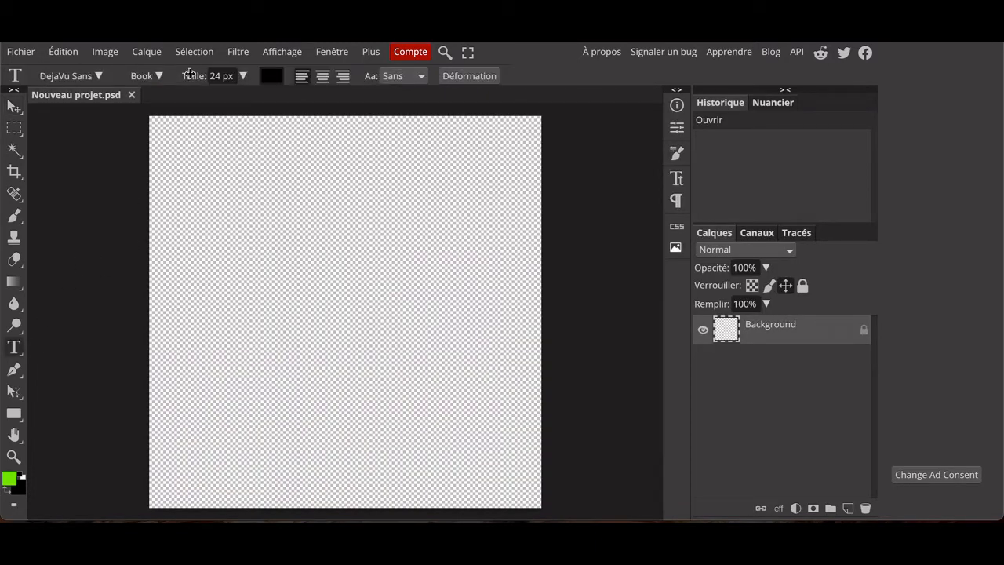
click(219, 77)
double_click(219, 78)
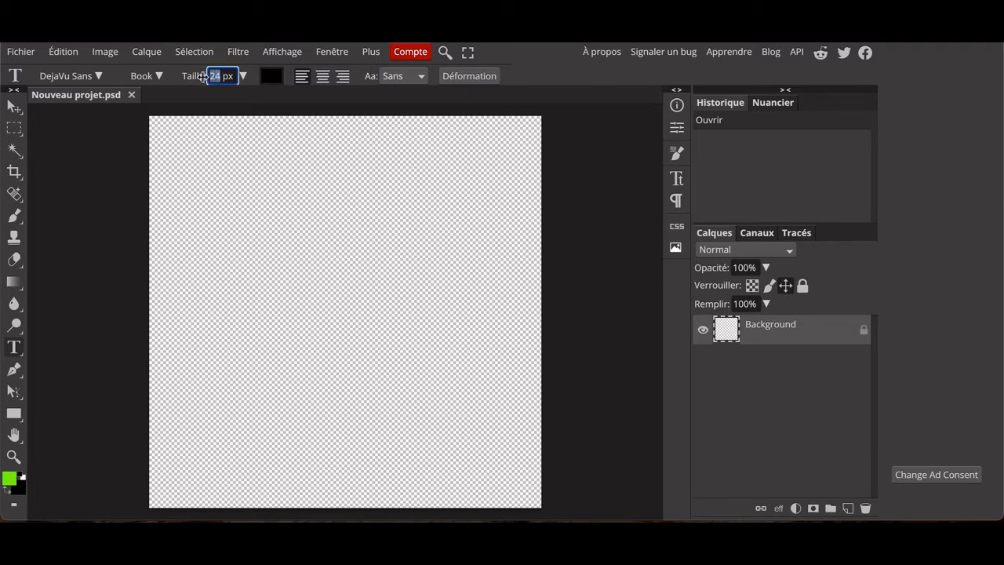
text(1200)
click(173, 320)
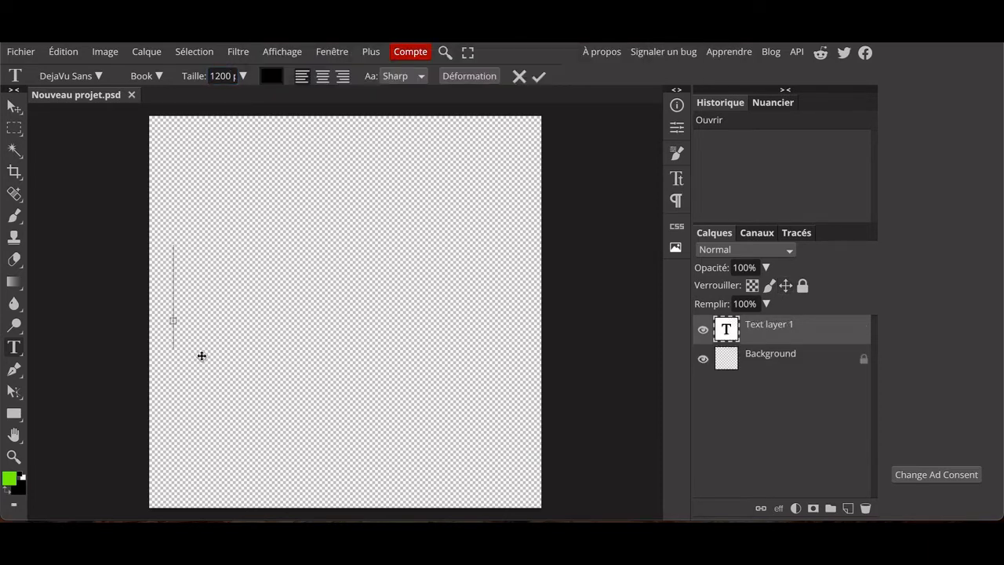
text(Retro)
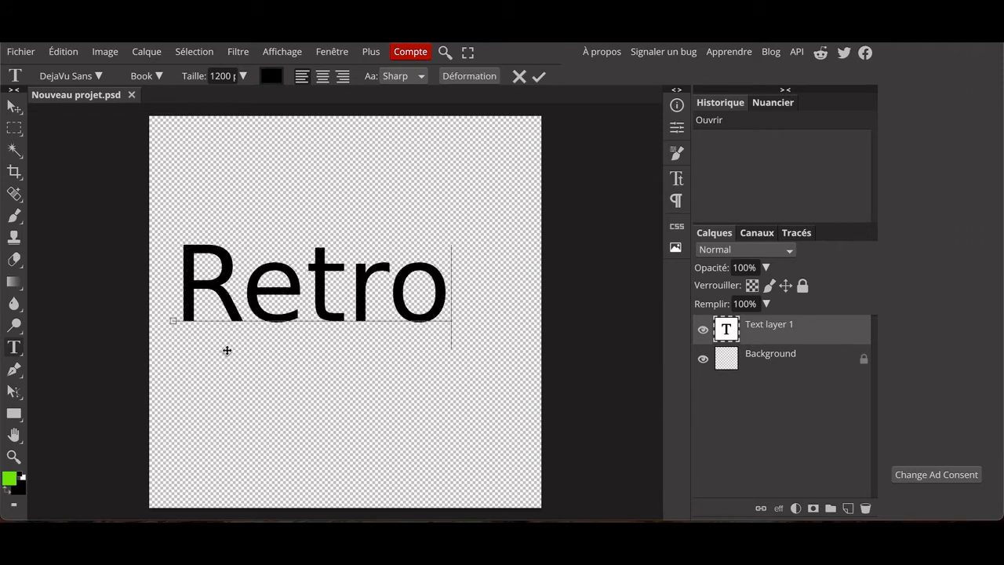
Change the font of the whole word "Retro" to Lobster 1.3.
double_click(266, 301)
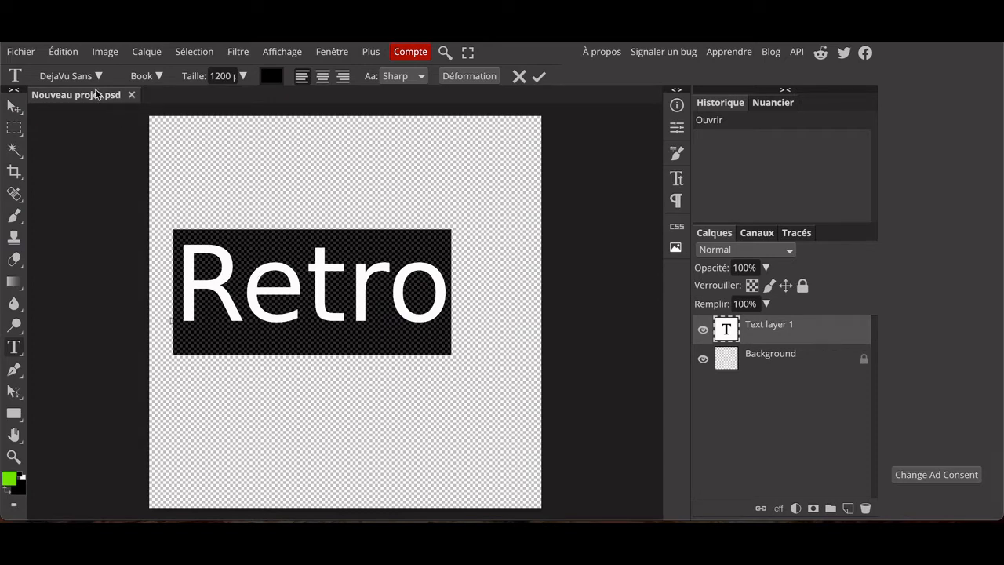
click(69, 76)
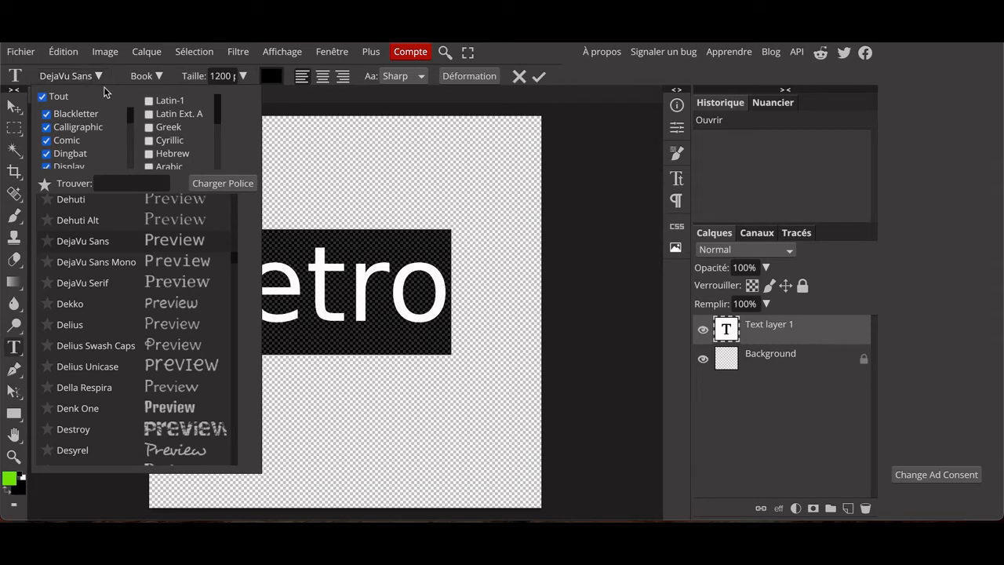
click(111, 182)
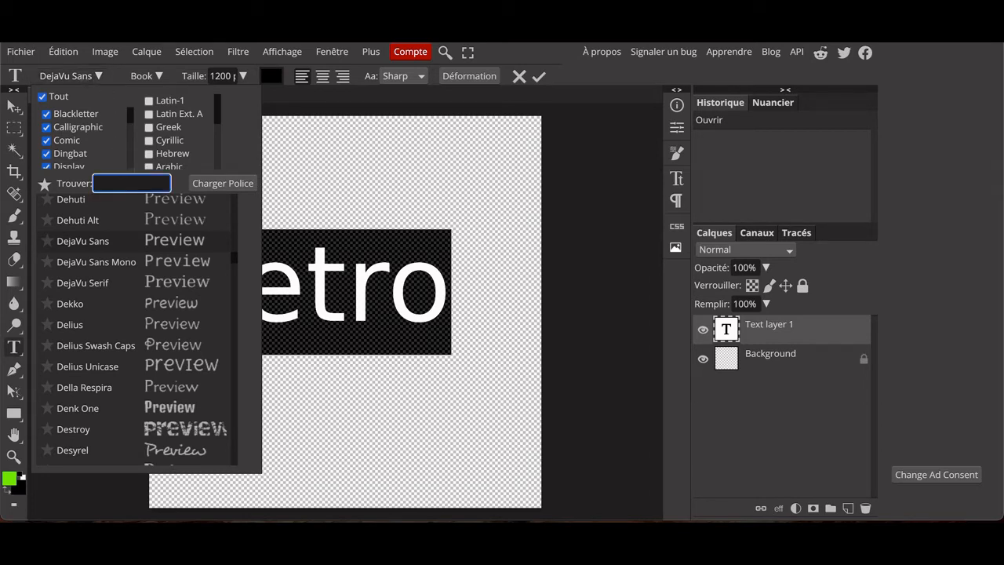
text(lobster)
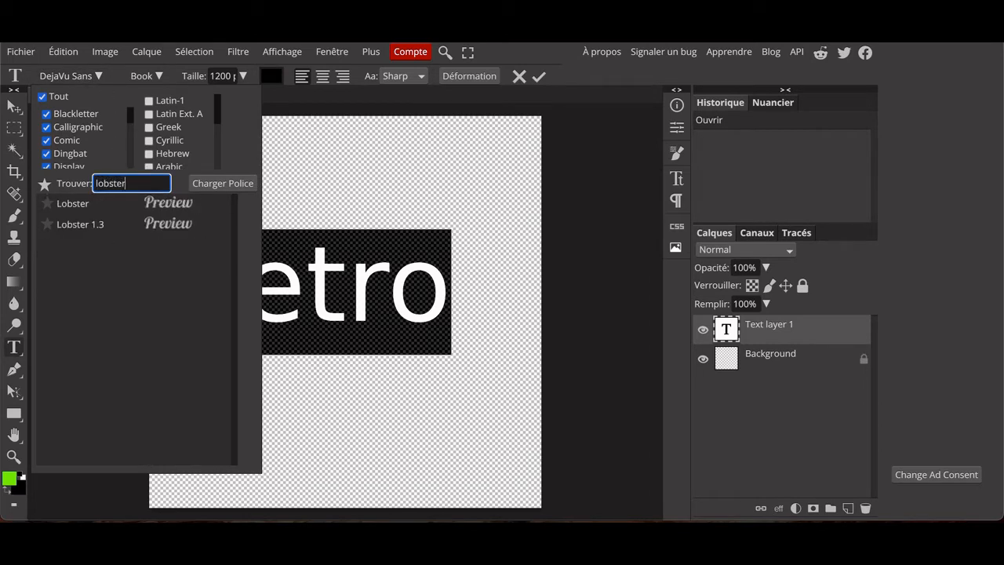
click(89, 226)
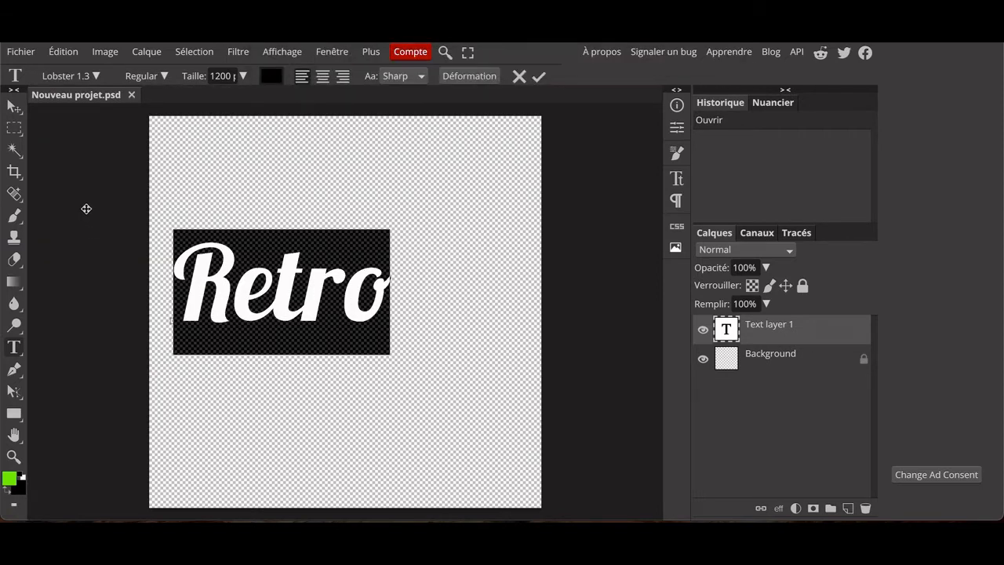
Move the Retro text to the canvas centre at X 2250 px, Y 2250 px.
click(14, 108)
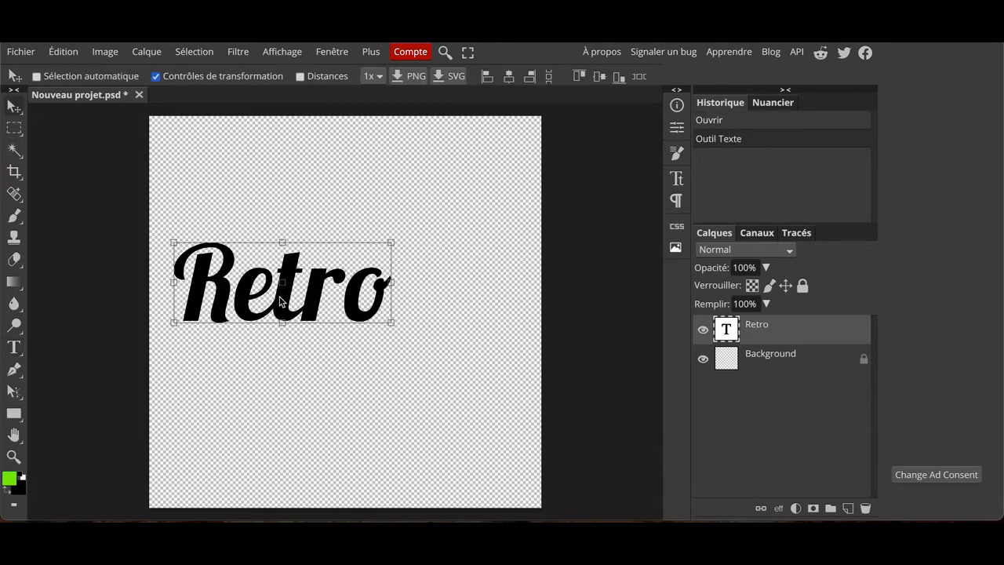
drag(280, 302, 345, 331)
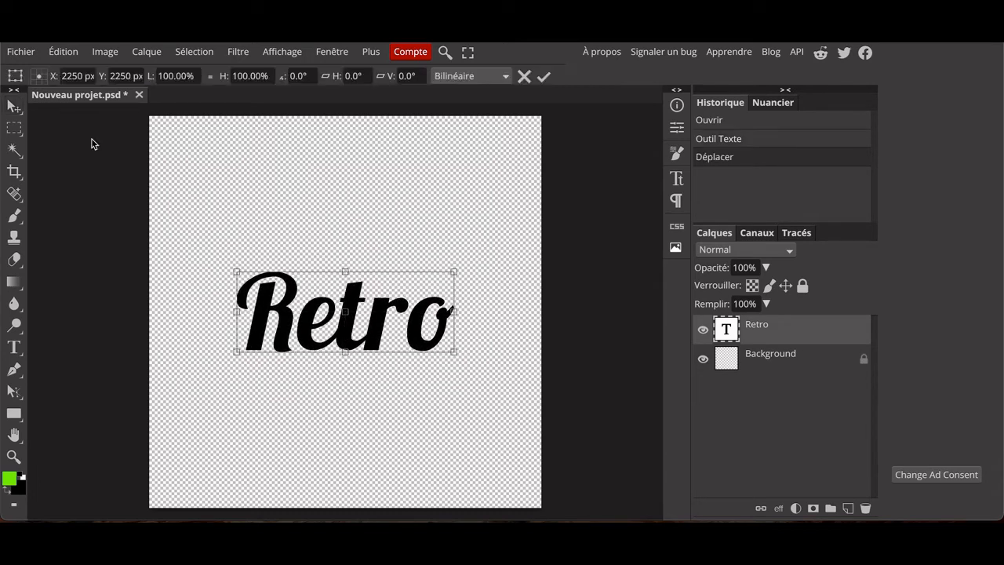
key(ctrl+t)
Duplicate the Retro text layer twice so three copies are stacked above the background.
click(146, 52)
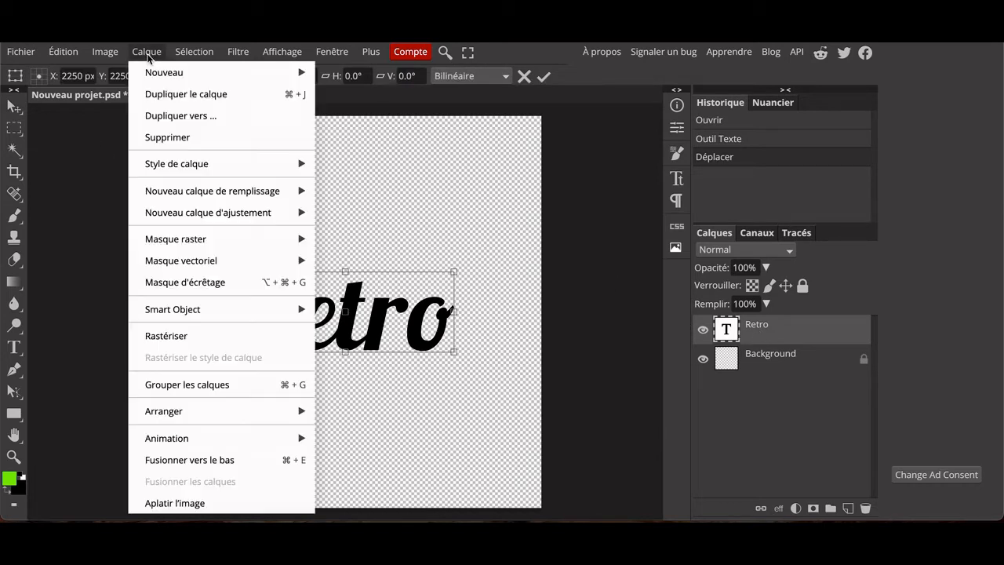
click(167, 95)
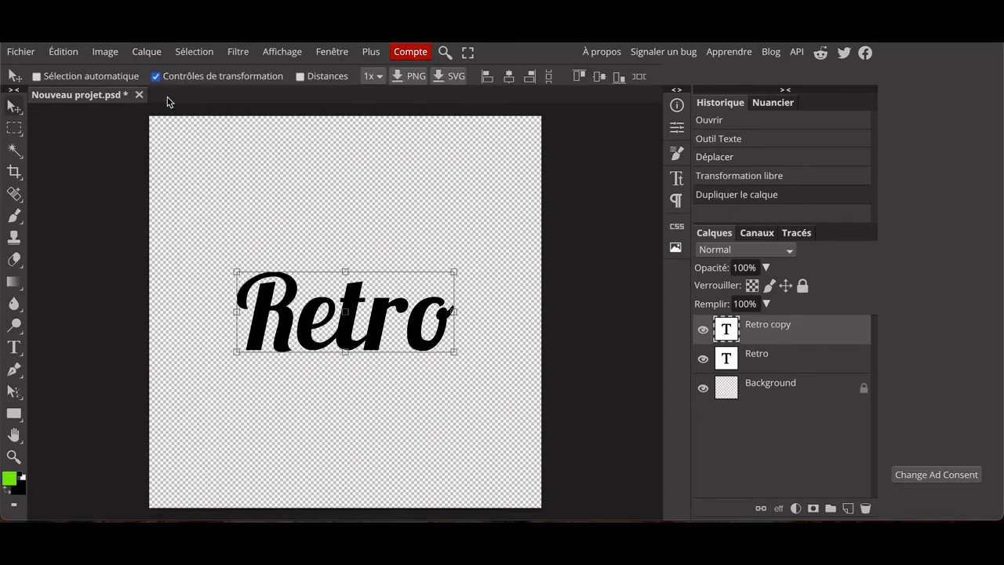
click(149, 53)
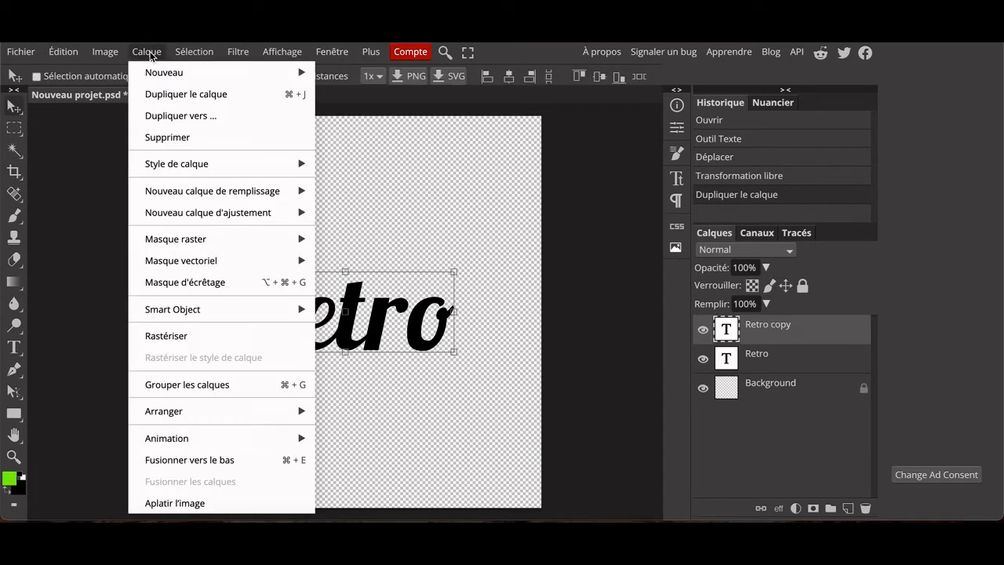
click(161, 95)
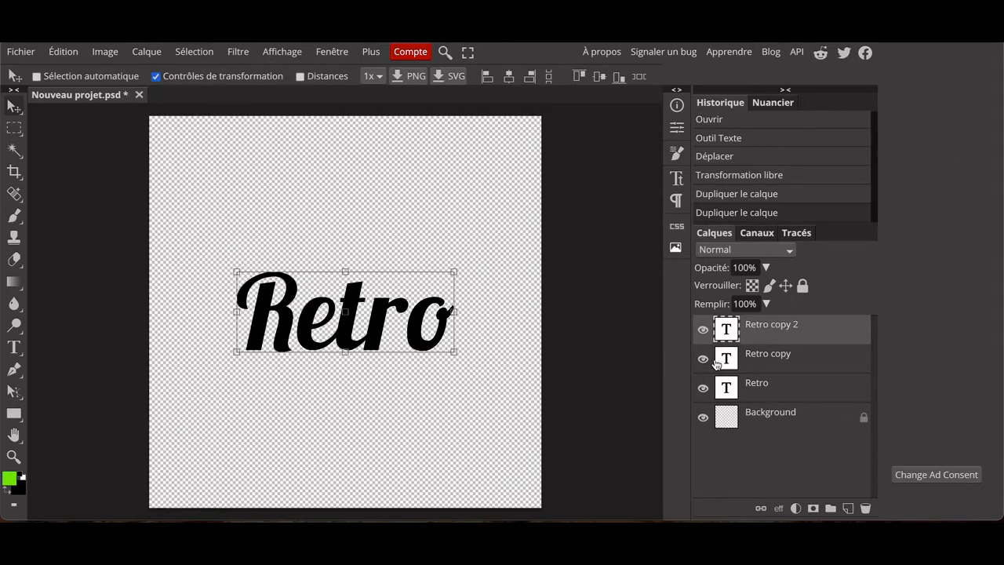
Reposition the Retro copy layer with a scale transform to X 2200 px and Y 2300 px.
click(769, 363)
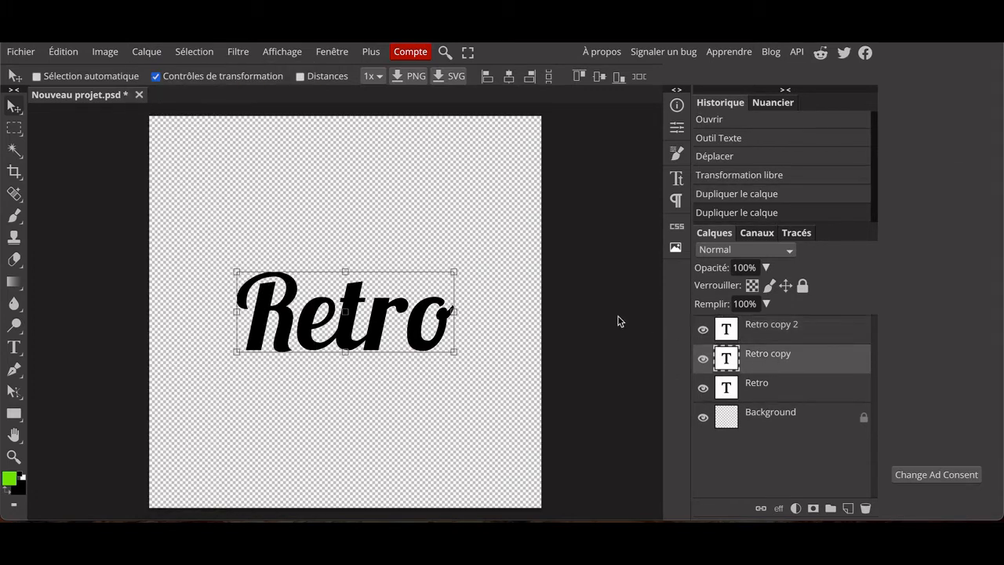
click(61, 54)
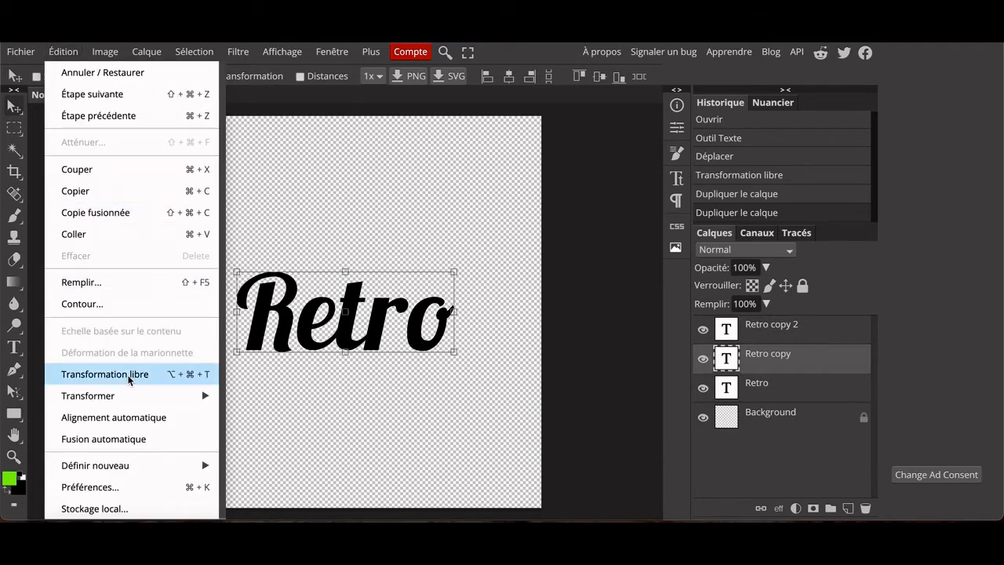
mouse_move(174, 385)
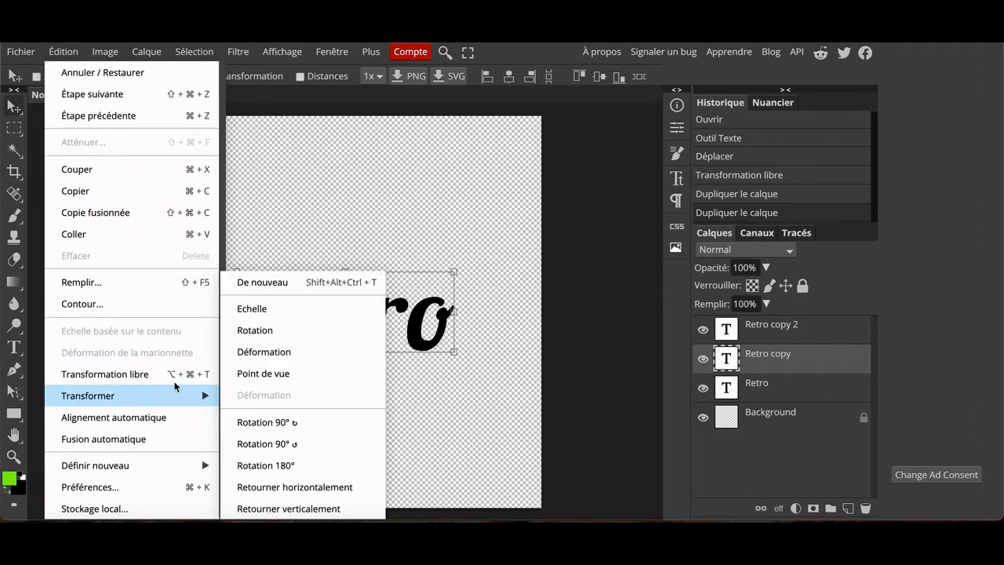
click(303, 307)
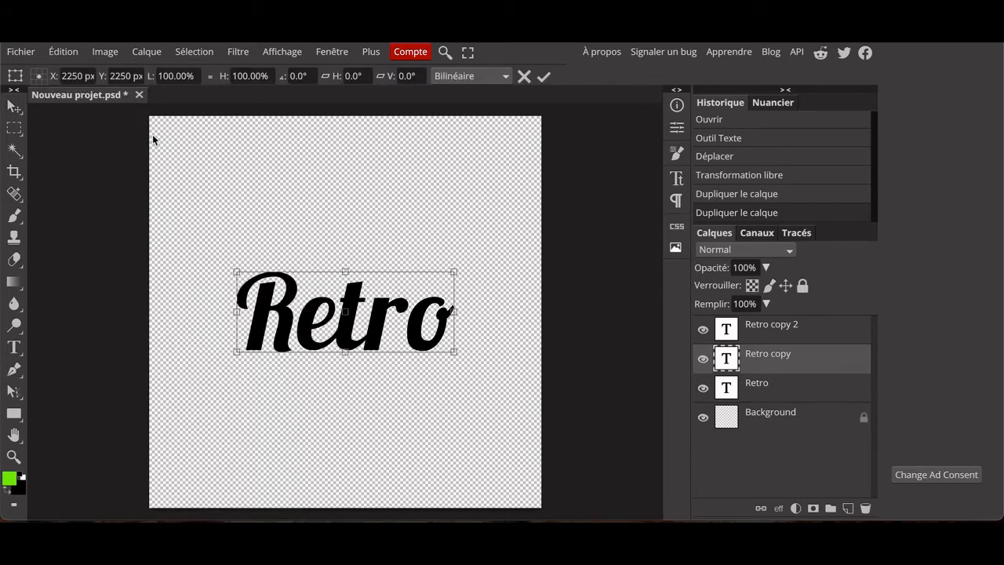
click(77, 76)
key(BackSpace)
text(0)
click(118, 76)
key(BackSpace)
key(BackSpace)
key(BackSpace)
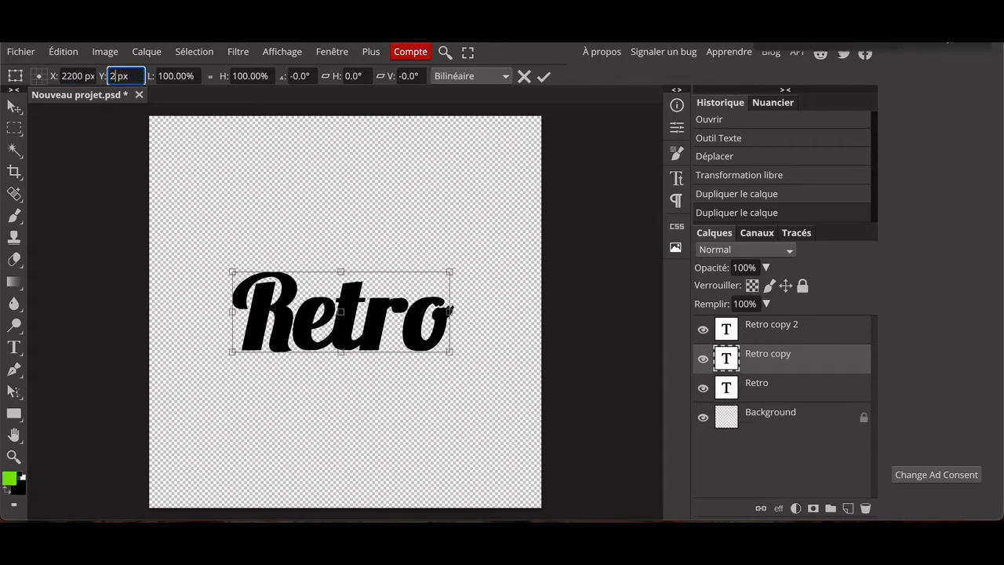
text(300)
key(Return)
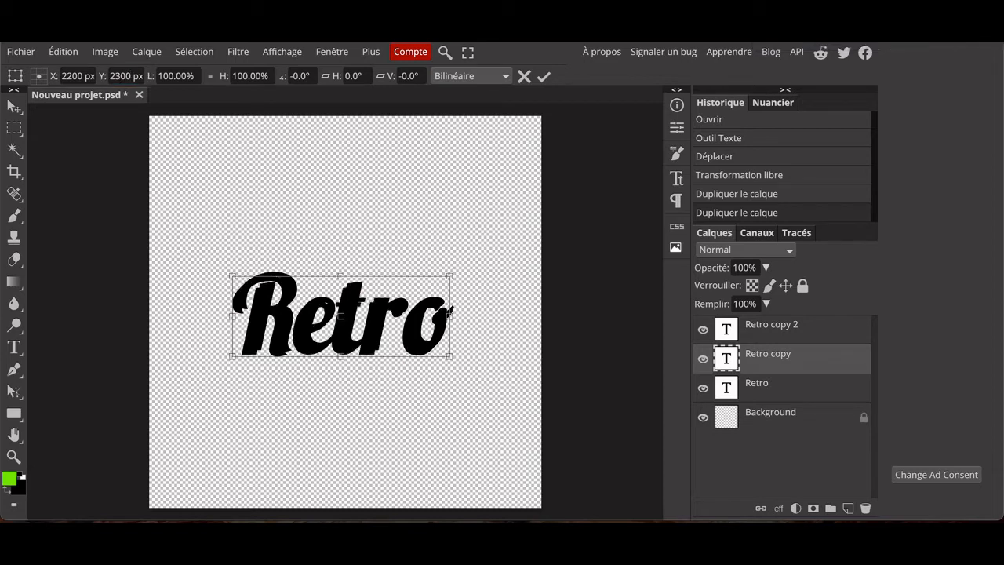
Reposition the Retro copy 2 layer with a scale transform to X 2150 px and Y 2350 px.
click(753, 332)
click(64, 52)
mouse_move(118, 395)
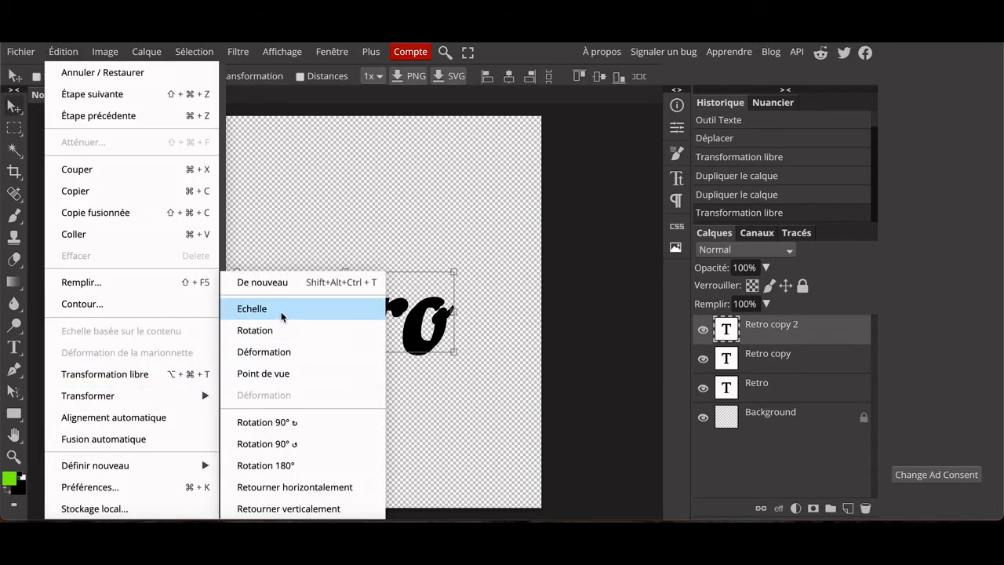
click(281, 309)
click(79, 75)
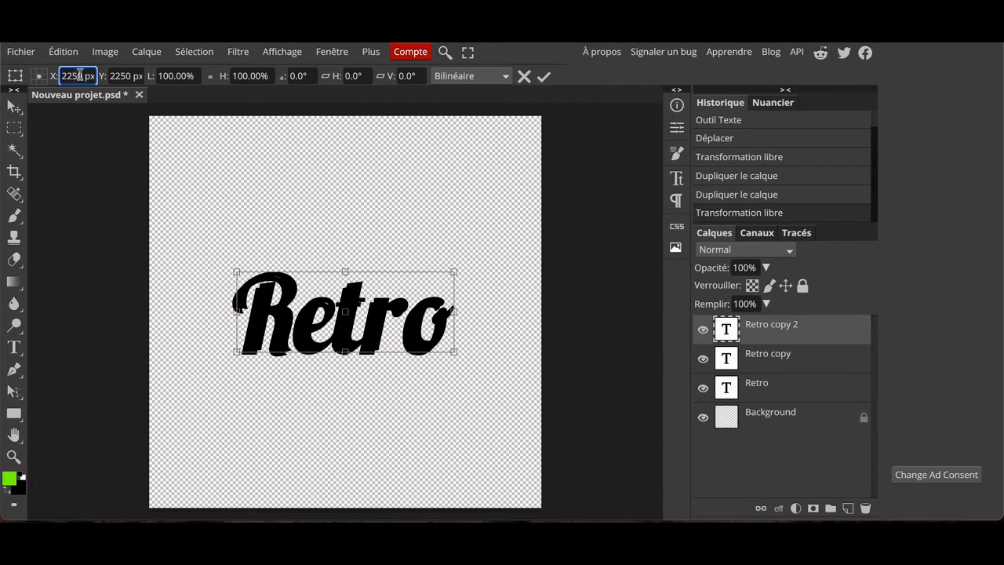
key(BackSpace)
text(1)
click(125, 76)
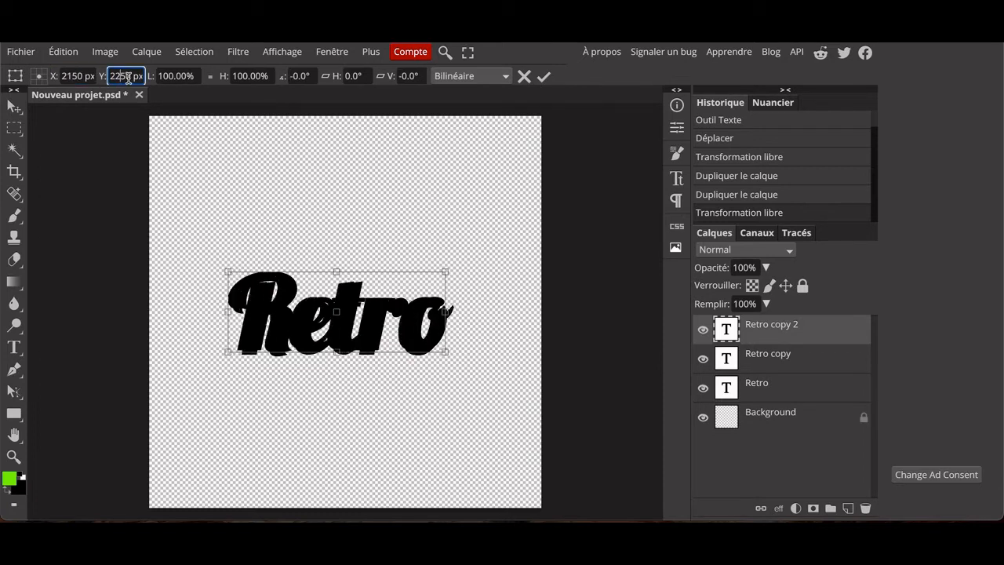
key(BackSpace)
text(3)
key(Return)
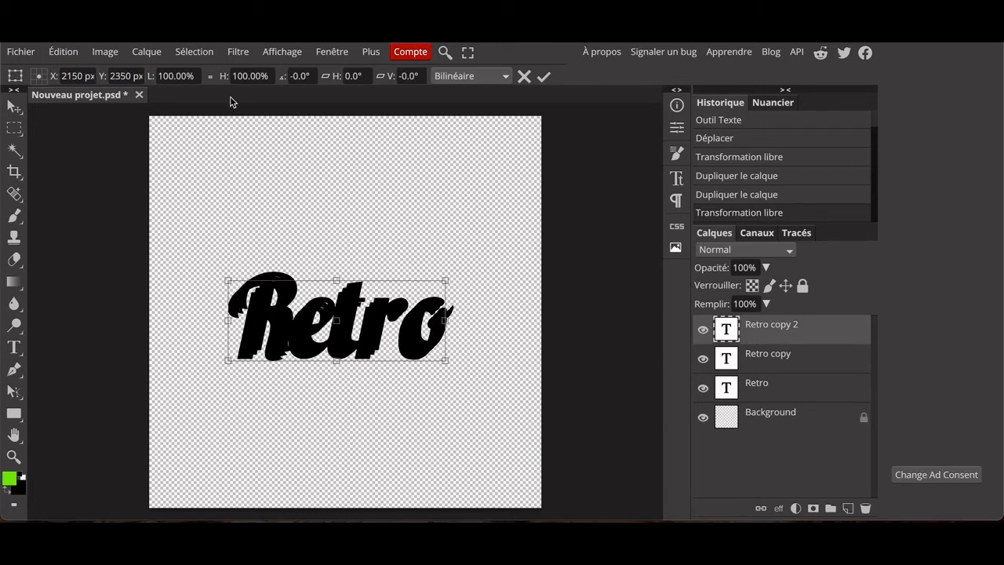
With only the Retro text layer visible, select its lettering by colour range at tolerance 40 and expand the selection by 20 px.
click(703, 330)
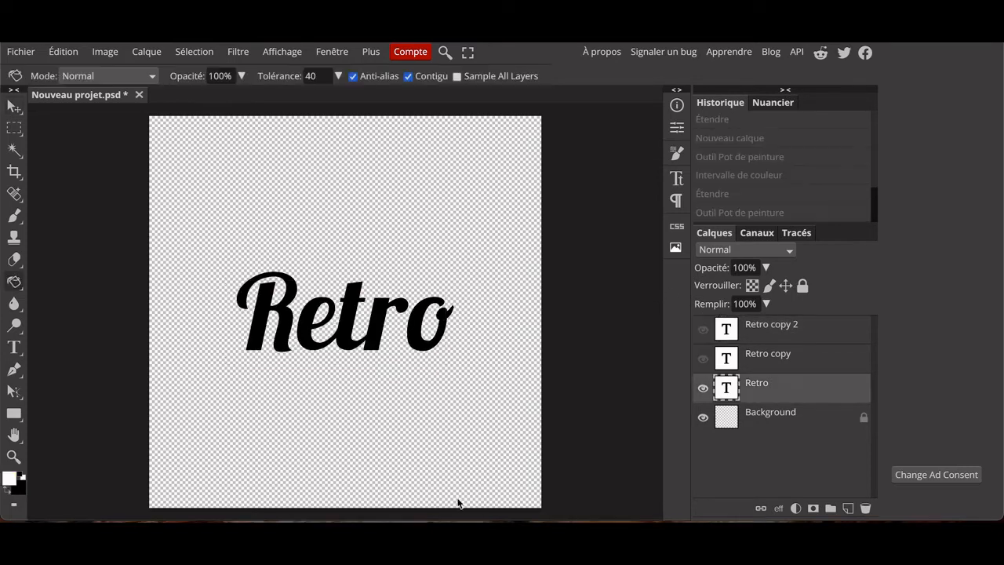
click(194, 52)
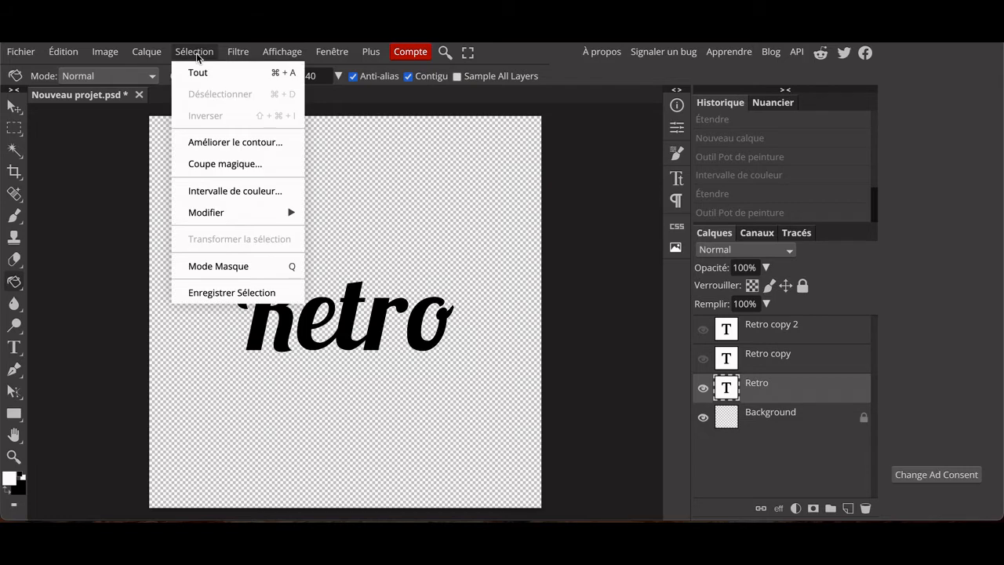
click(214, 188)
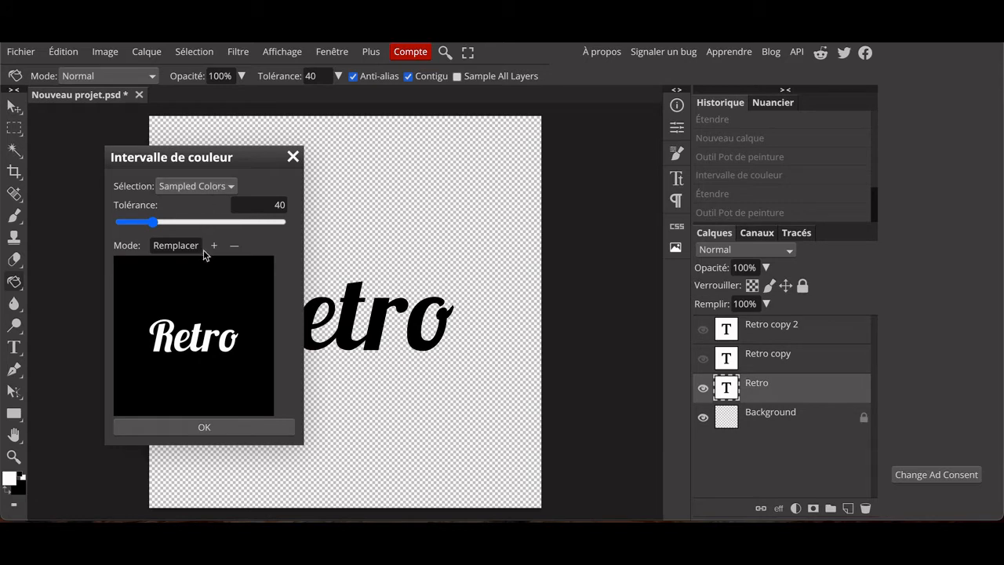
click(196, 427)
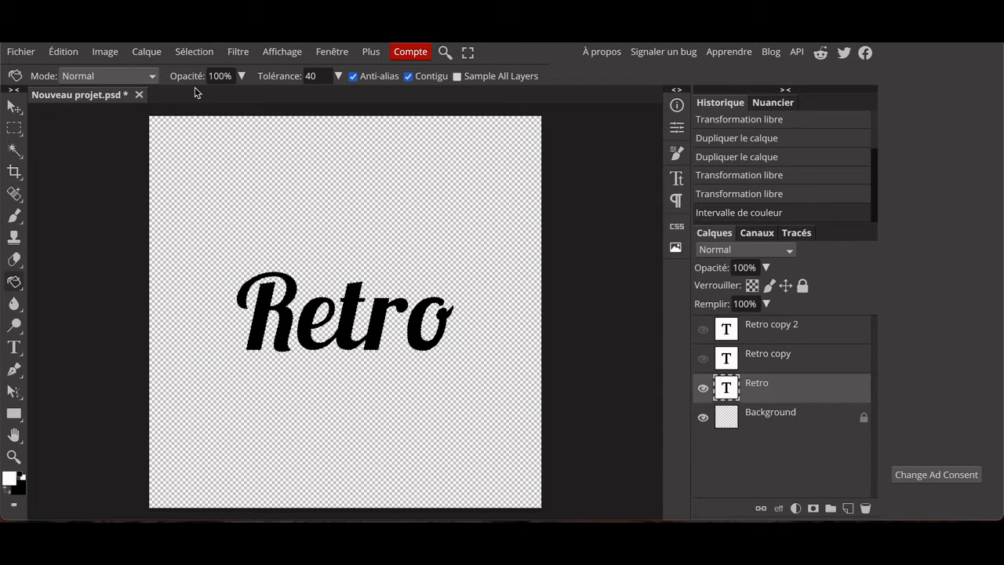
click(189, 53)
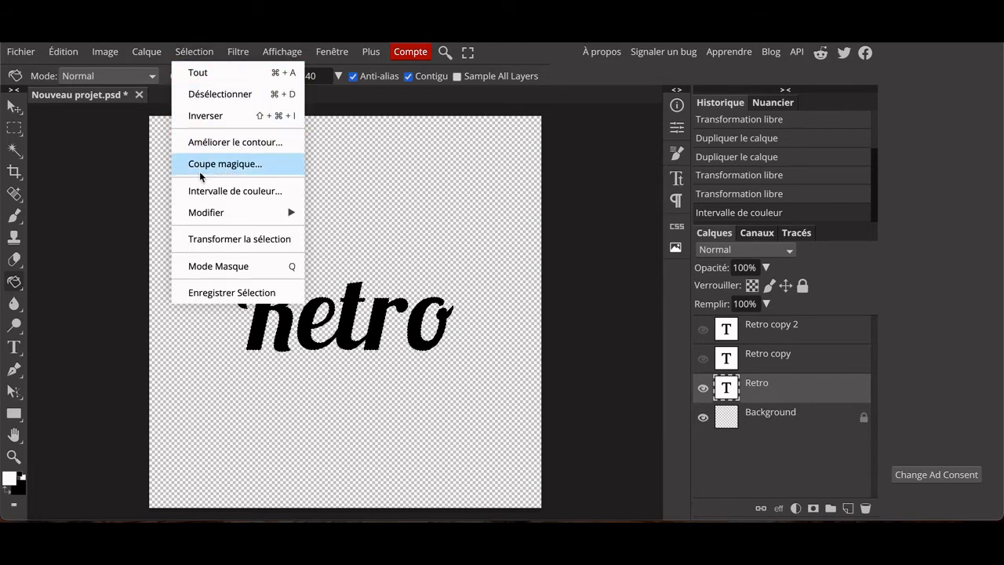
mouse_move(203, 212)
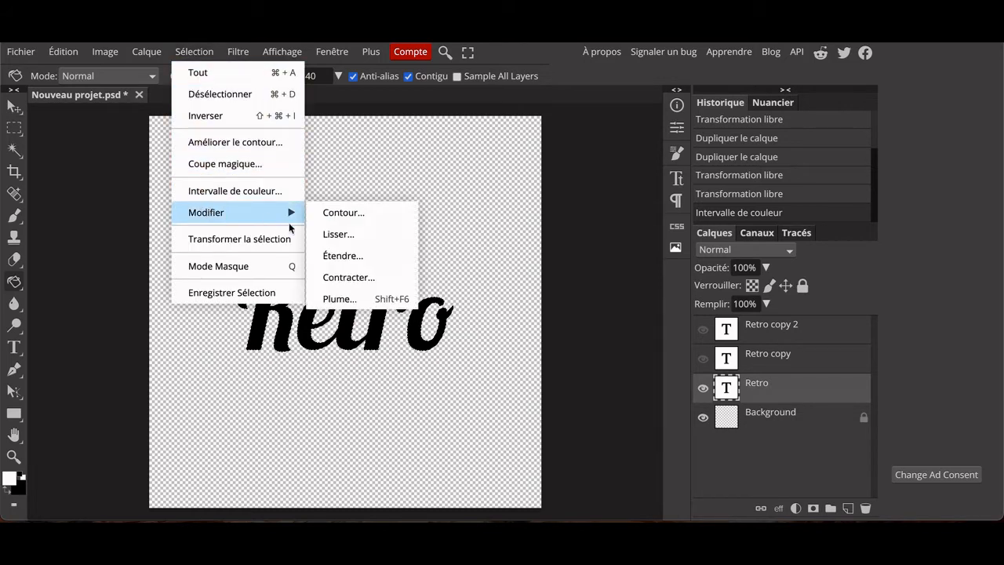
click(343, 256)
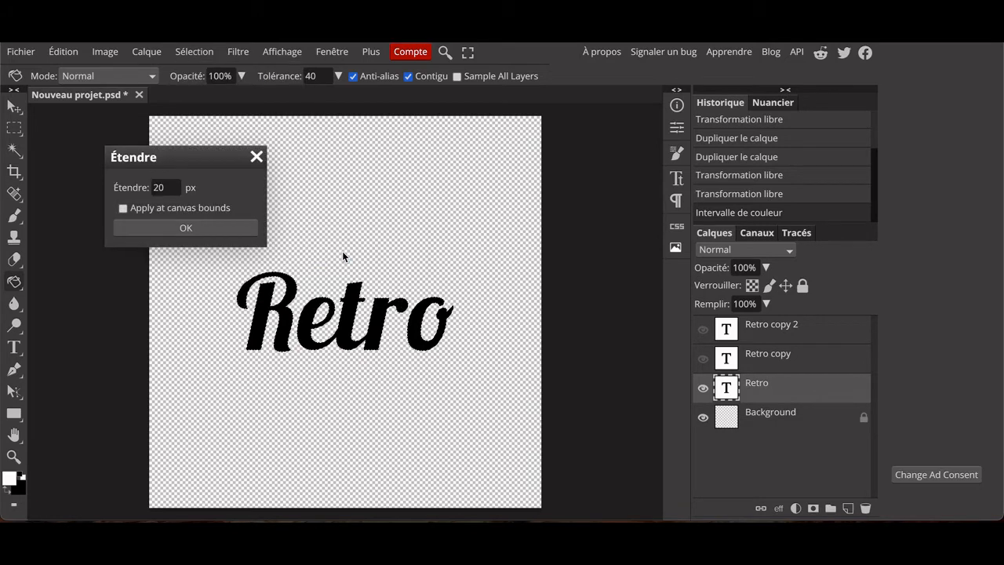
click(215, 228)
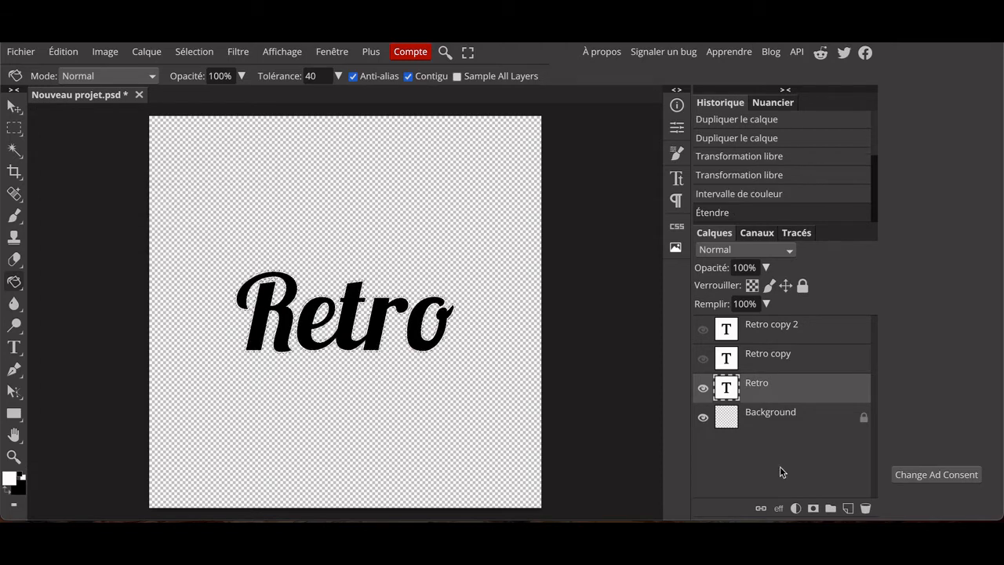
Fill the expanded selection with white on a new layer above Retro, and hide both layers.
click(848, 507)
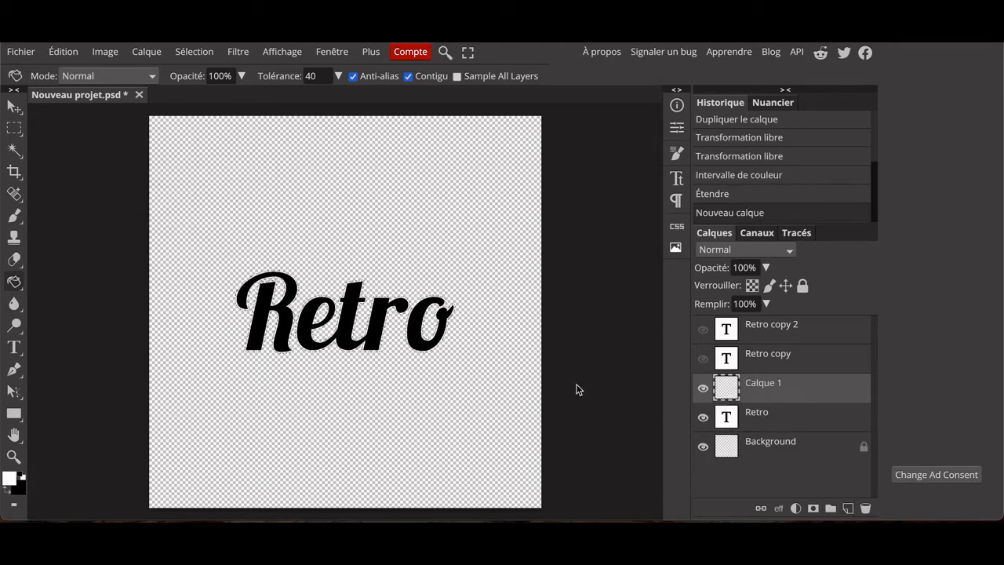
click(264, 314)
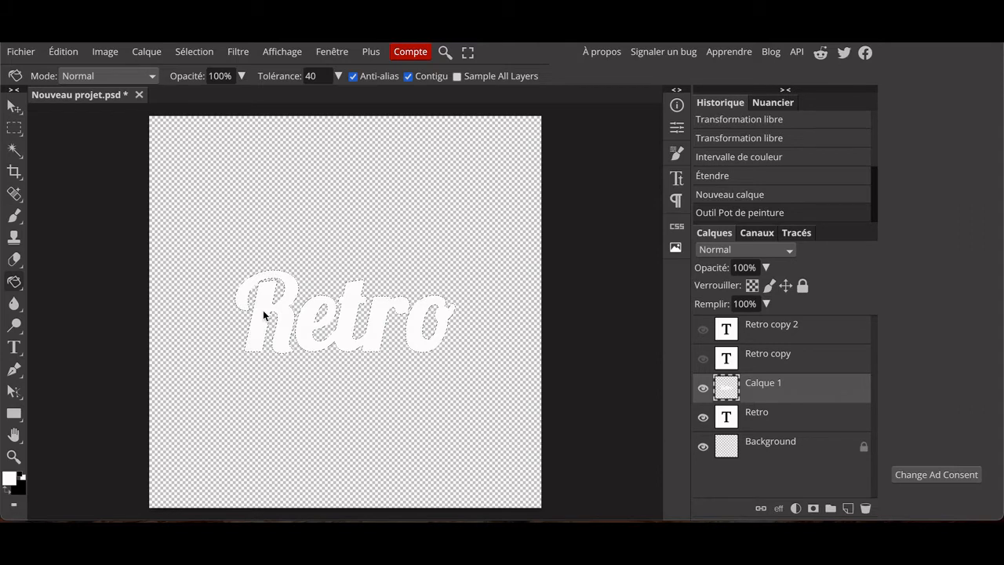
click(702, 388)
click(703, 417)
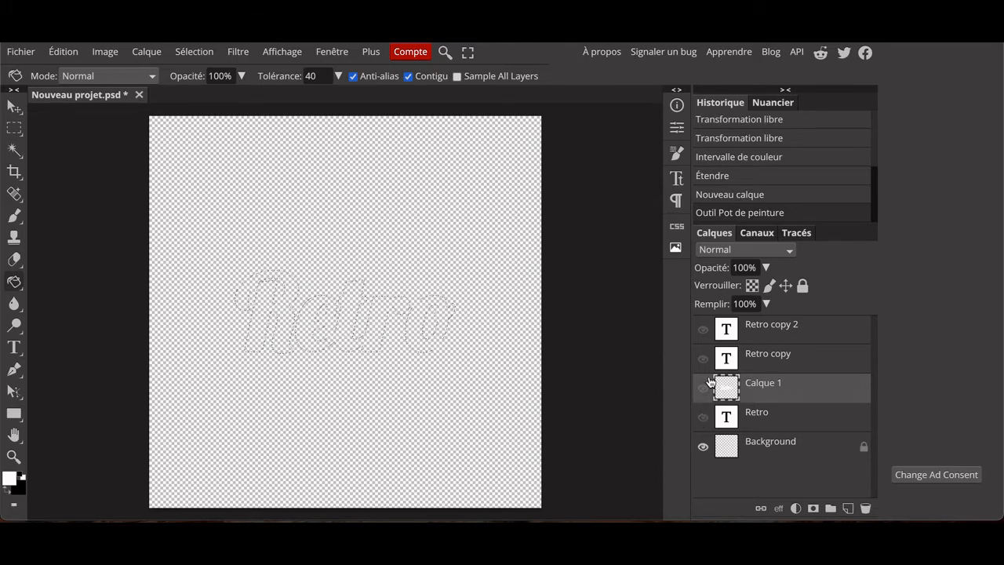
Show the Retro copy layer, select its lettering by colour range at tolerance 40, and expand the selection.
click(702, 358)
click(724, 360)
click(209, 57)
click(218, 190)
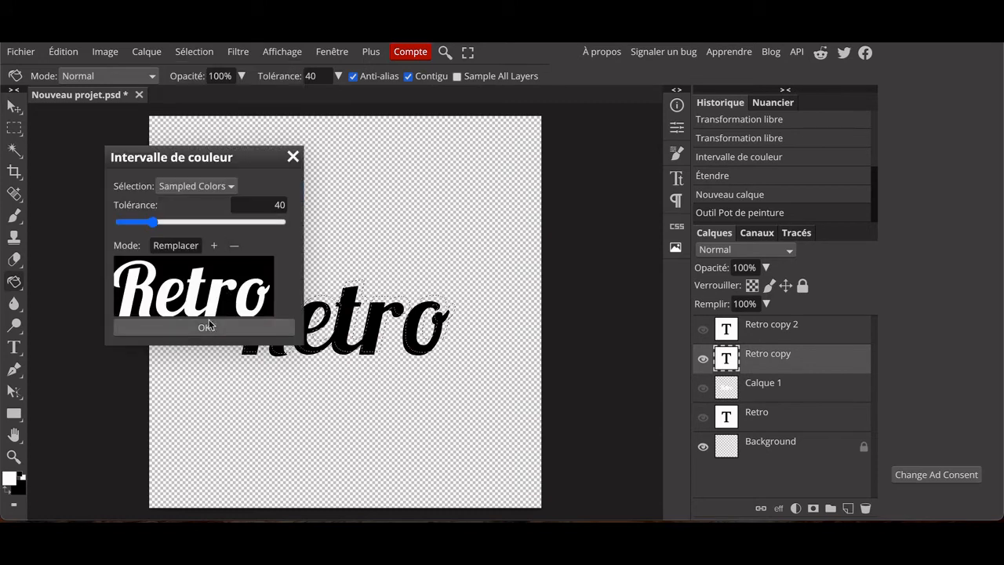
click(201, 323)
click(203, 54)
mouse_move(266, 212)
click(343, 255)
click(184, 229)
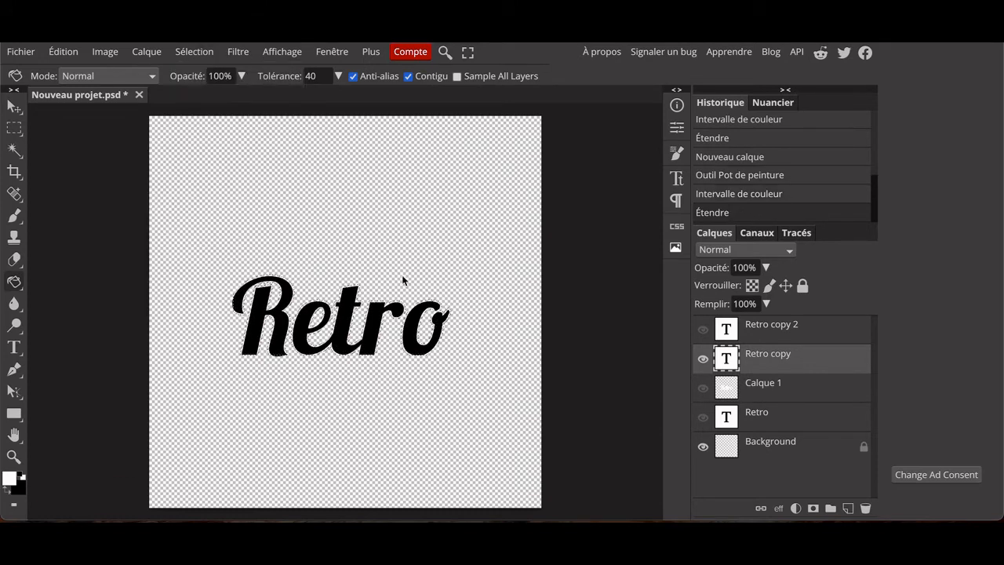
Fill the expanded Retro copy selection with white on a new layer, and hide it along with Retro copy.
click(847, 508)
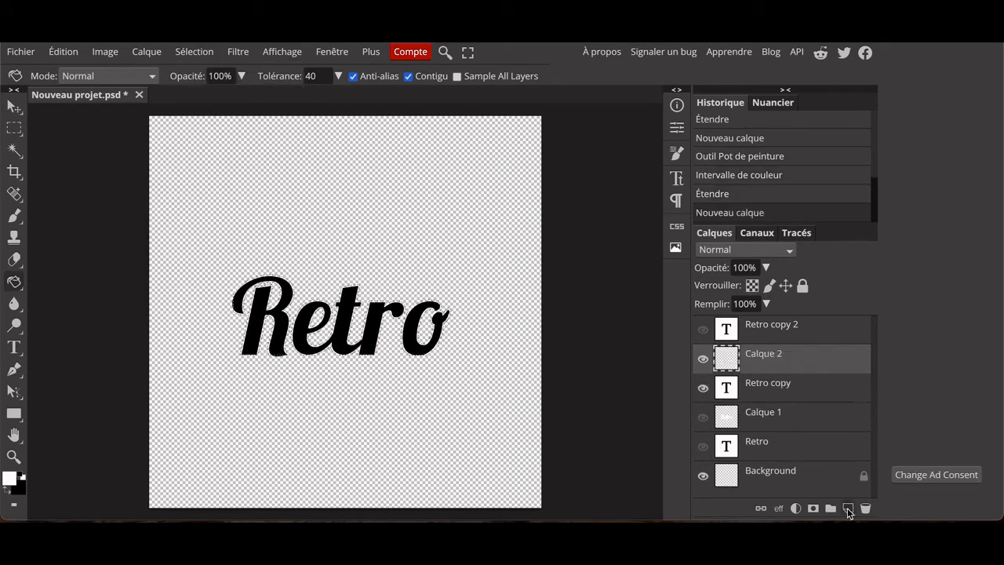
click(281, 315)
click(704, 359)
Show the Retro copy 2 layer, select its lettering by colour range, and expand the selection.
click(703, 330)
click(755, 331)
click(202, 55)
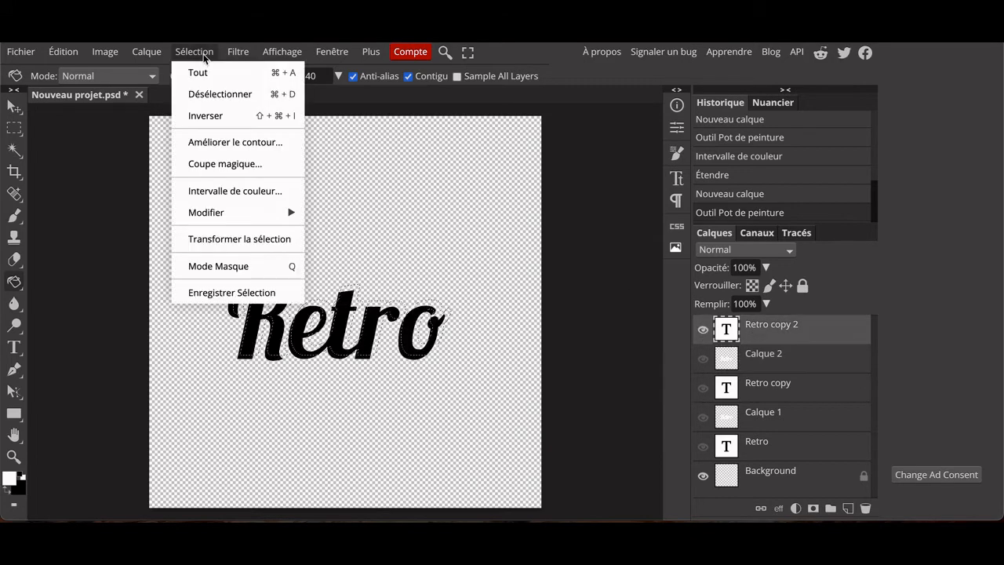
click(214, 192)
click(207, 325)
click(194, 52)
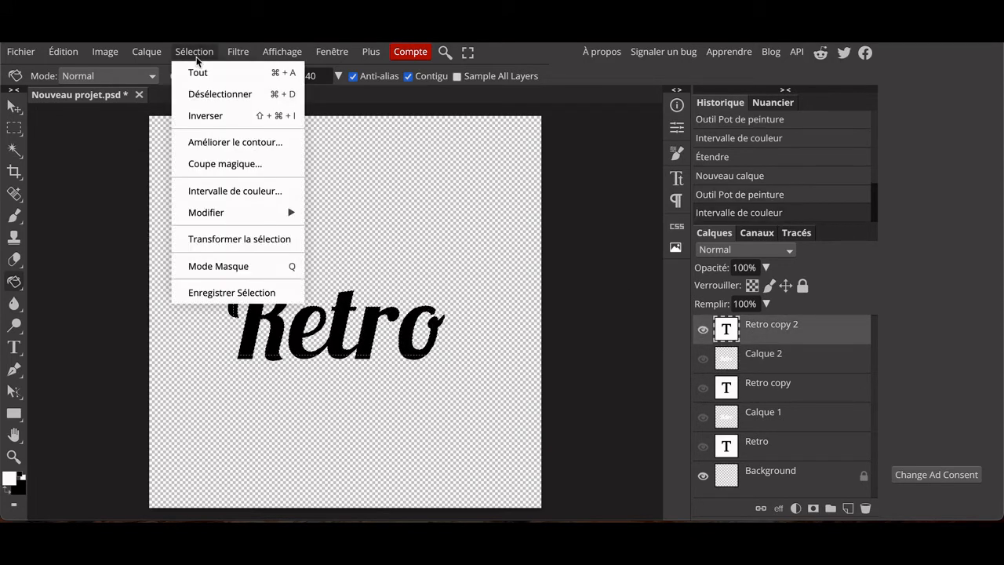
mouse_move(207, 212)
click(339, 254)
click(242, 227)
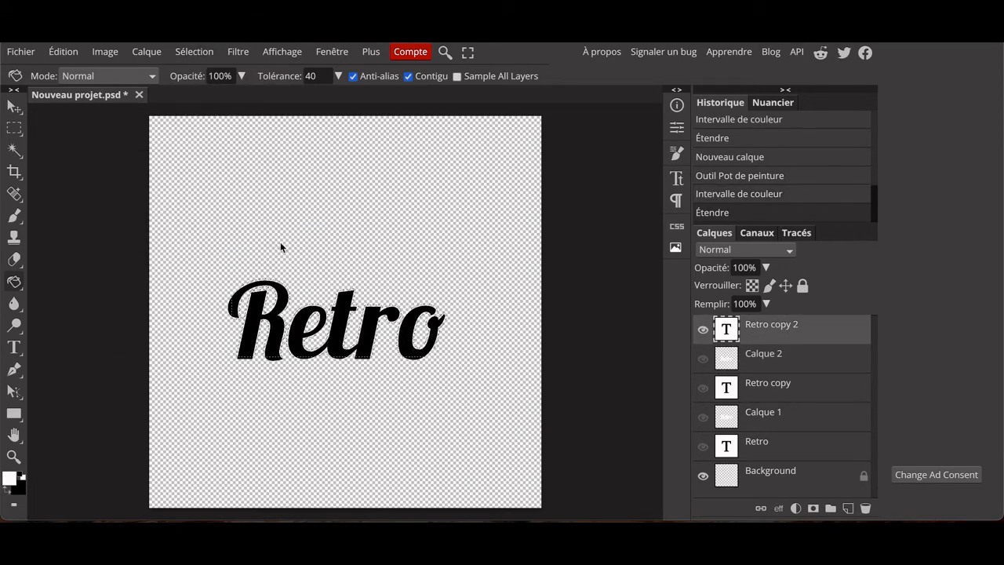
Fill the expanded Retro copy 2 selection with white on a new layer, and make all hidden layers visible again.
click(848, 508)
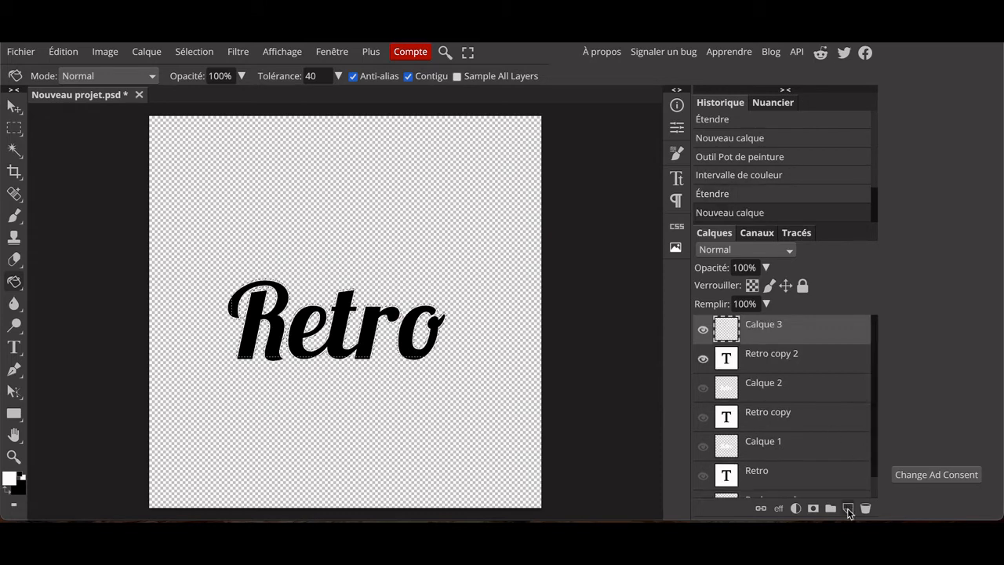
click(280, 321)
click(703, 387)
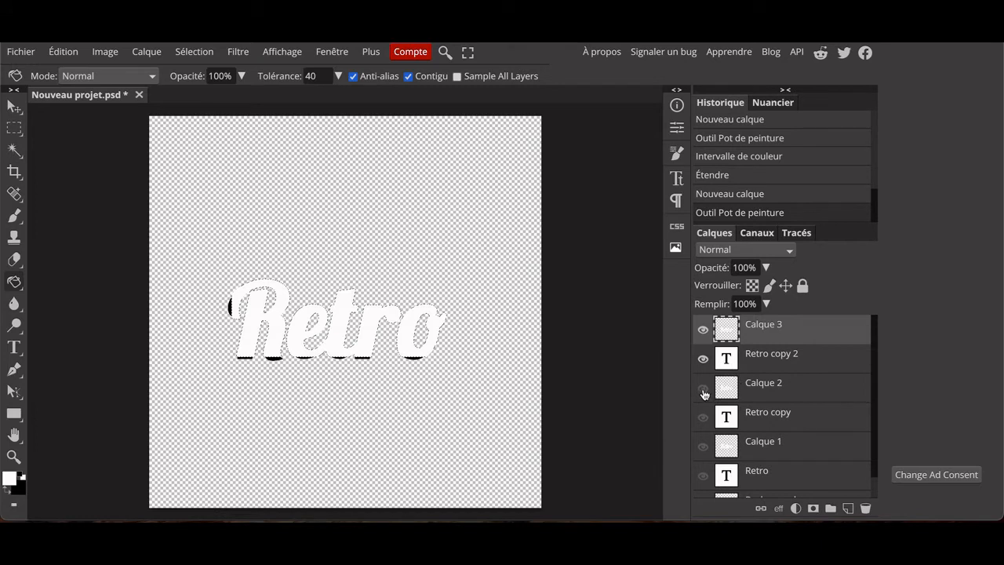
scroll(704, 423, down, 1)
click(703, 424)
click(703, 455)
scroll(748, 415, up, 1)
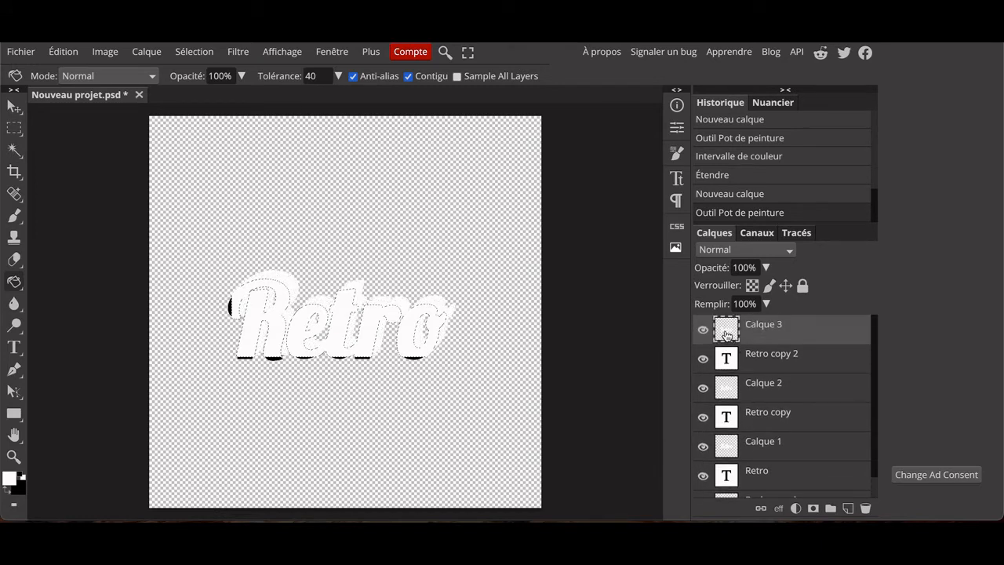
Move Calque 3, Calque 2 and Calque 1 directly beneath Retro copy 2, Retro copy and Retro respectively.
drag(727, 338, 730, 382)
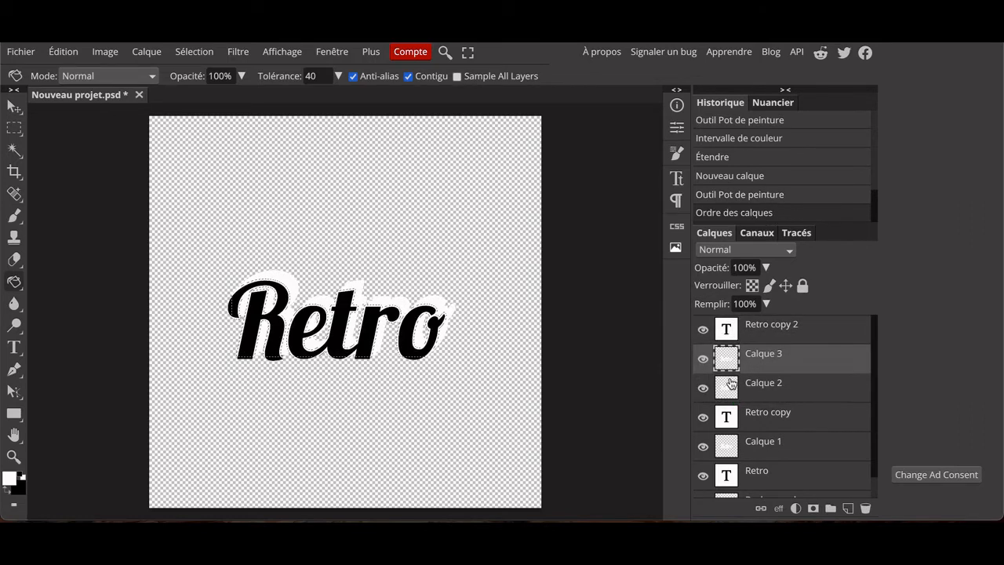
click(730, 392)
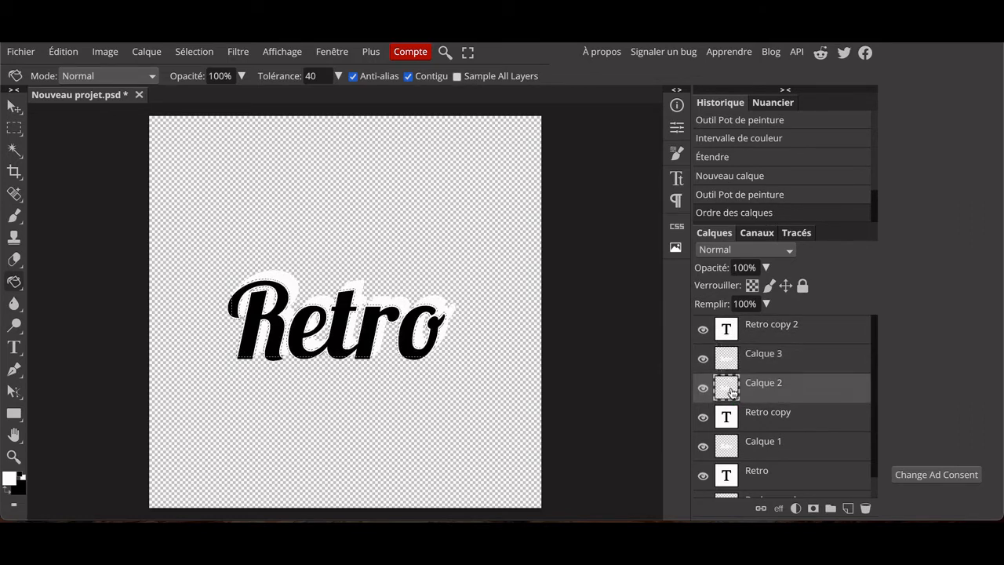
drag(730, 391, 728, 431)
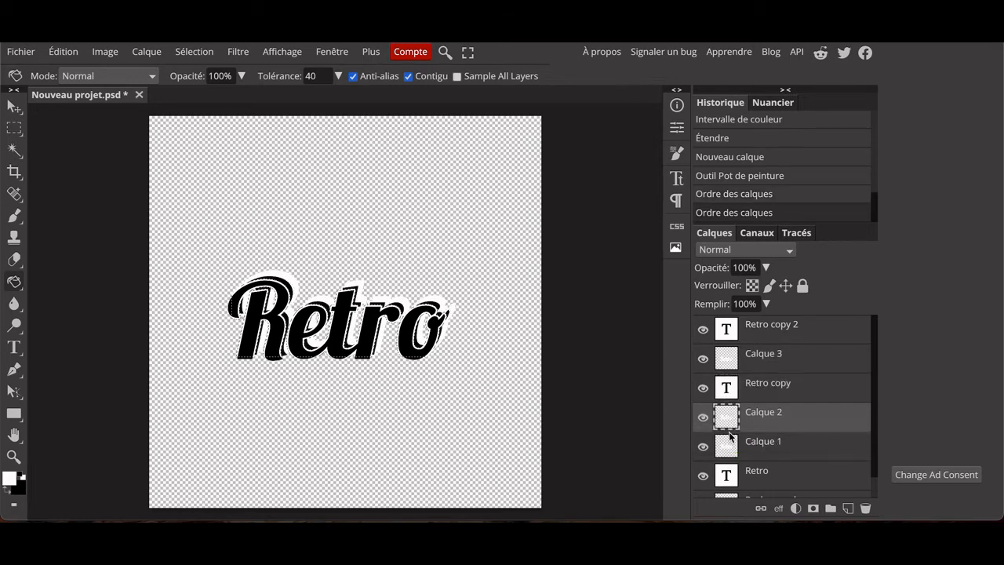
scroll(729, 431, down, 1)
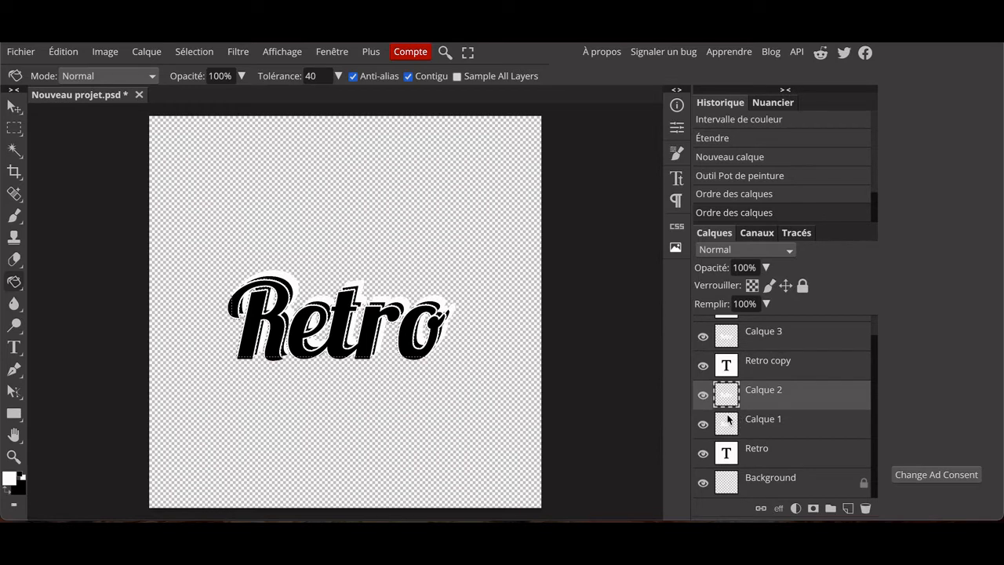
click(728, 430)
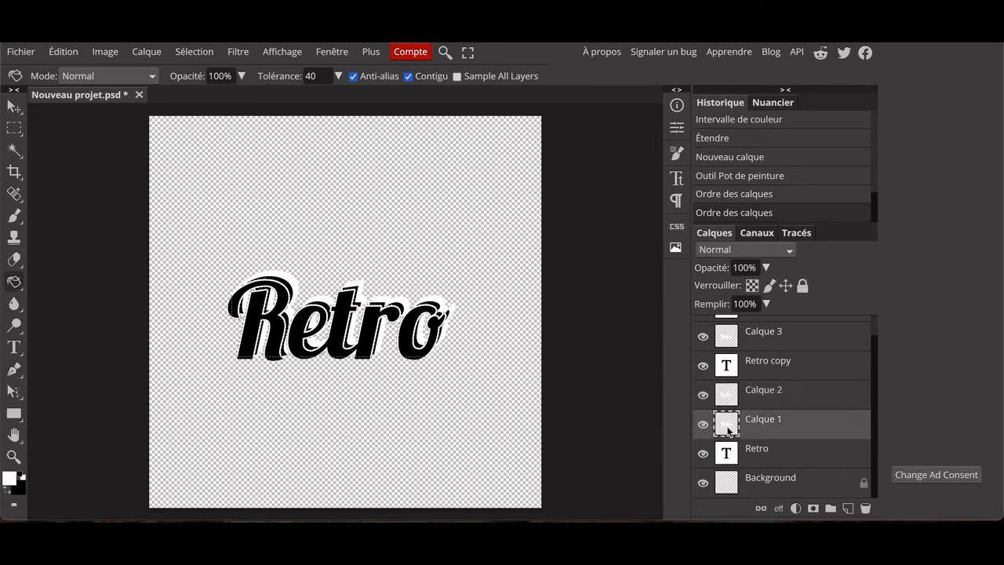
drag(727, 430, 731, 471)
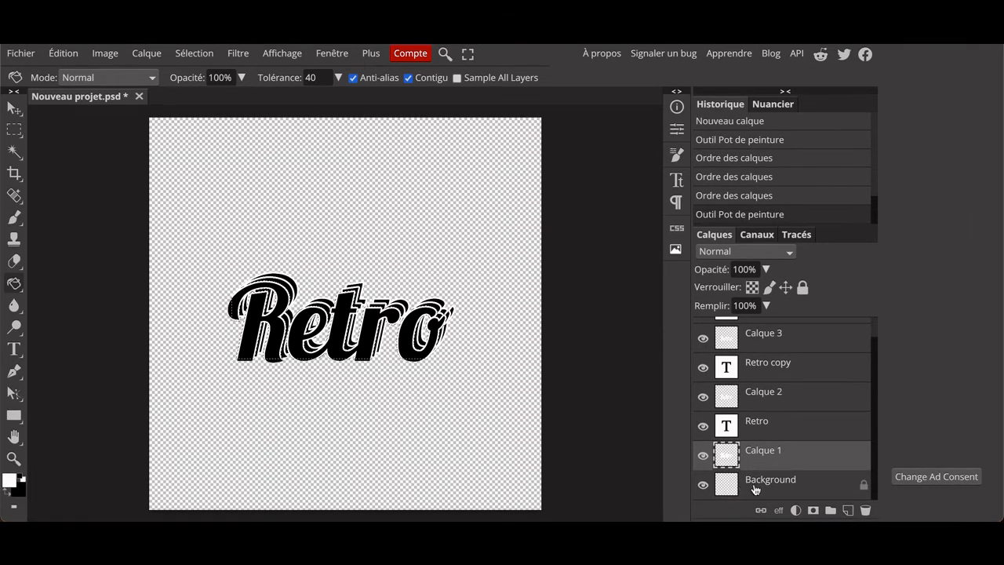
Delete the Background layer beneath Calque 1.
click(754, 486)
click(865, 509)
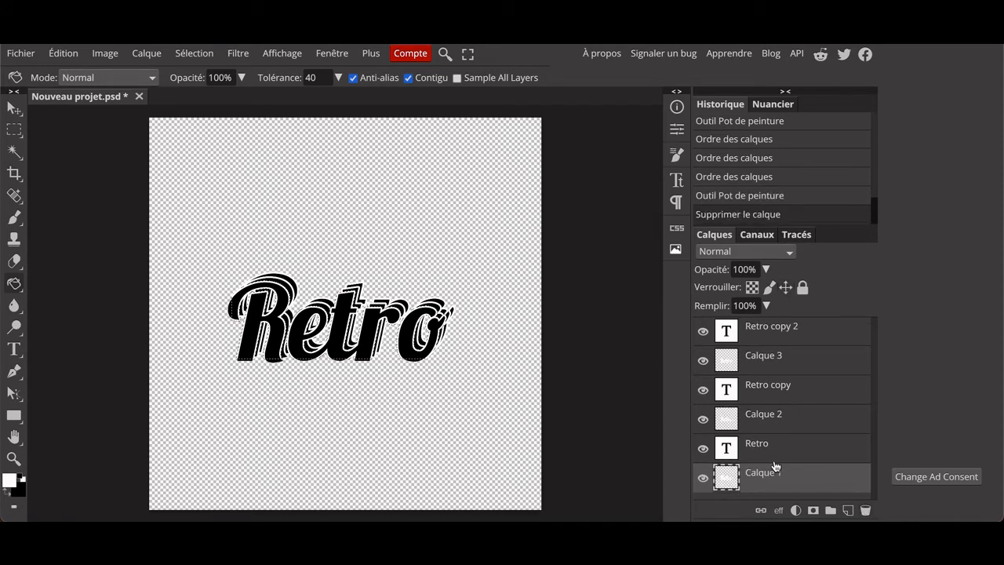
Set the foreground colour to the pale yellow eae874.
click(10, 480)
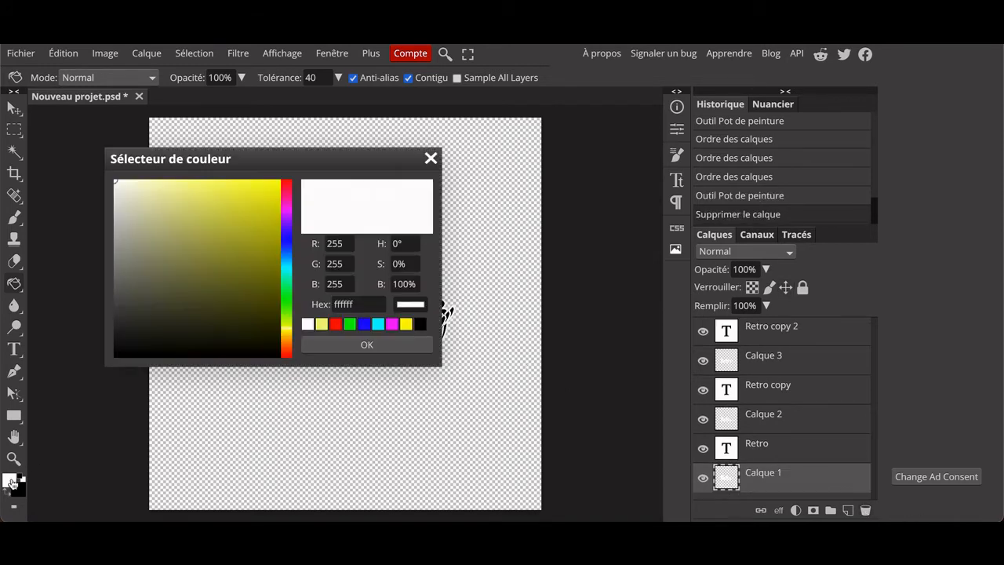
click(197, 195)
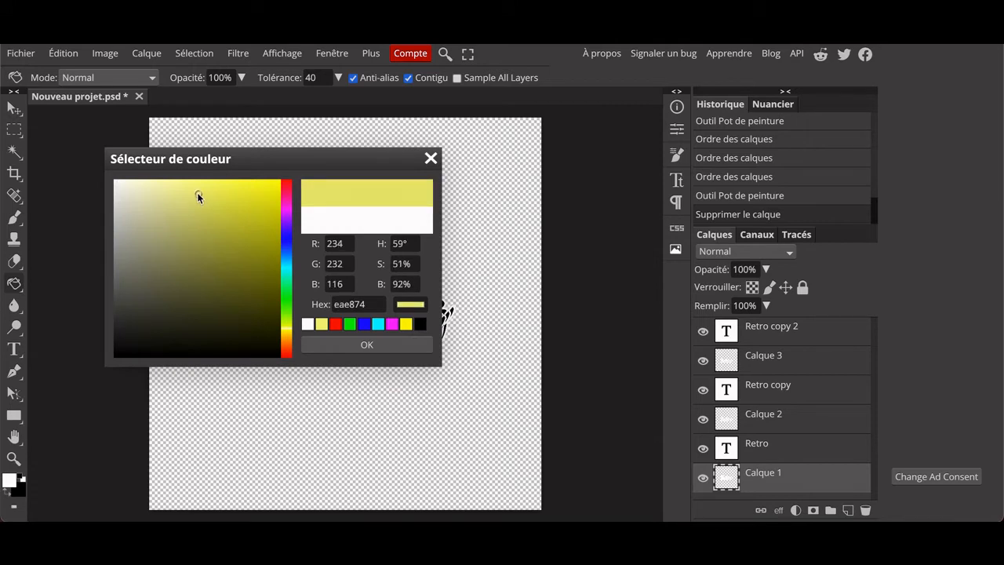
click(346, 345)
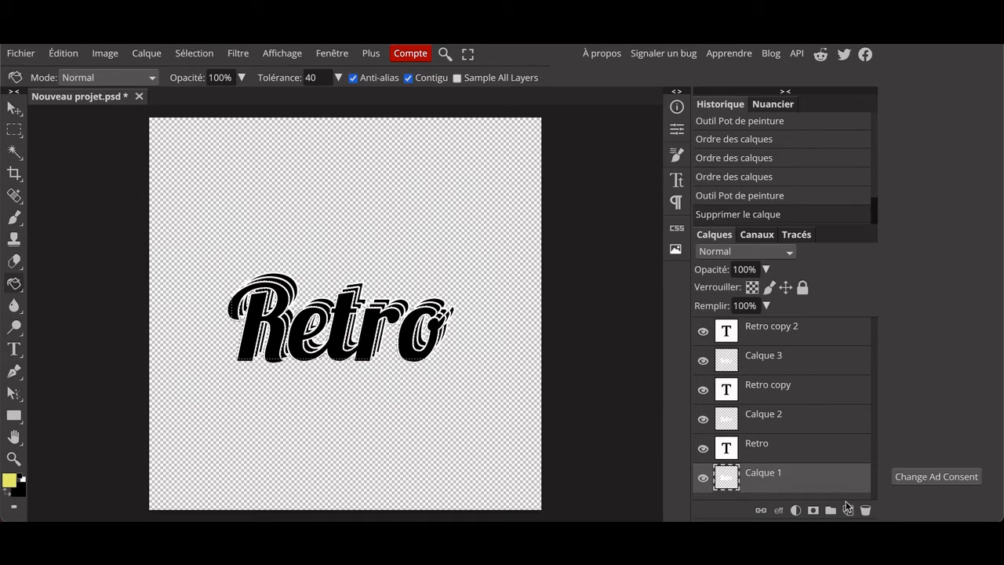
Add three empty layers, one directly above each of the white layers Calque 1, Calque 2 and Calque 3.
click(847, 508)
click(802, 427)
click(846, 510)
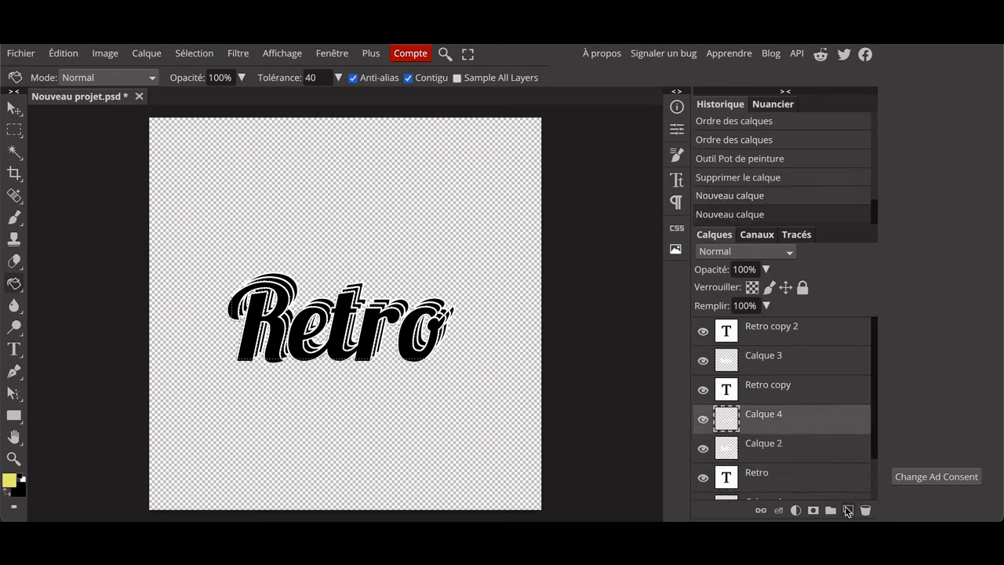
click(798, 363)
click(847, 509)
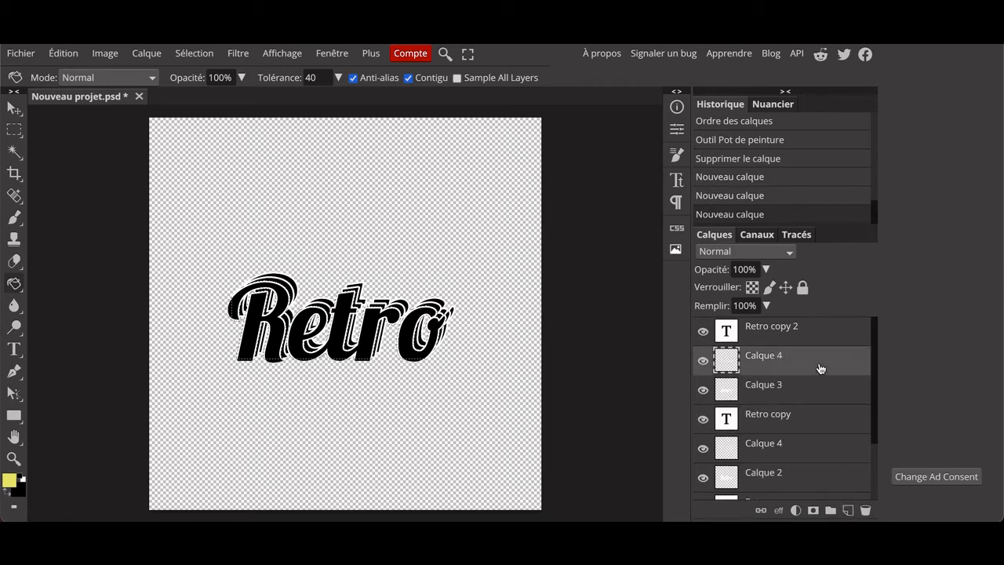
Select the whole canvas and fill the empty layer above Calque 3 with the pale yellow foreground colour.
click(194, 53)
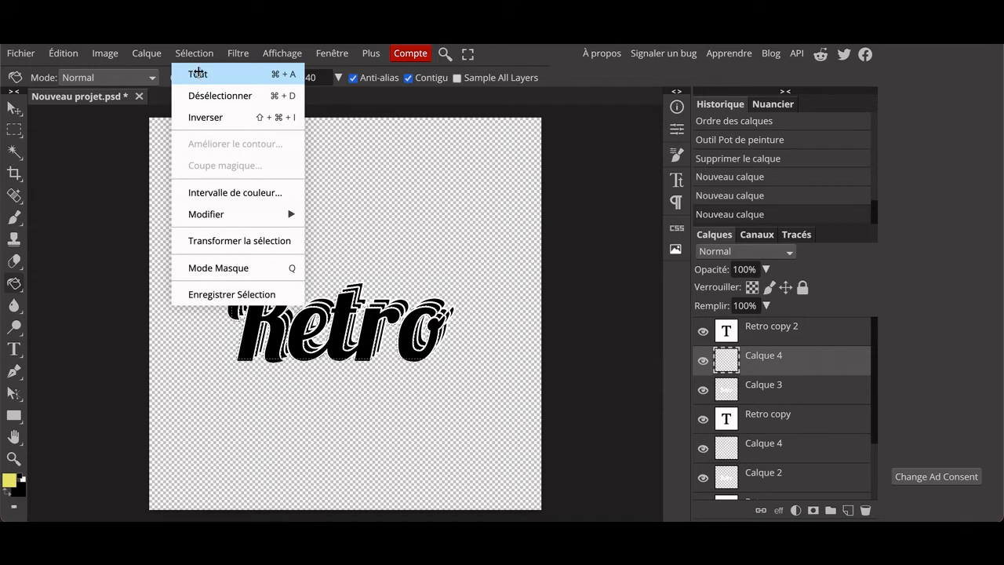
click(198, 75)
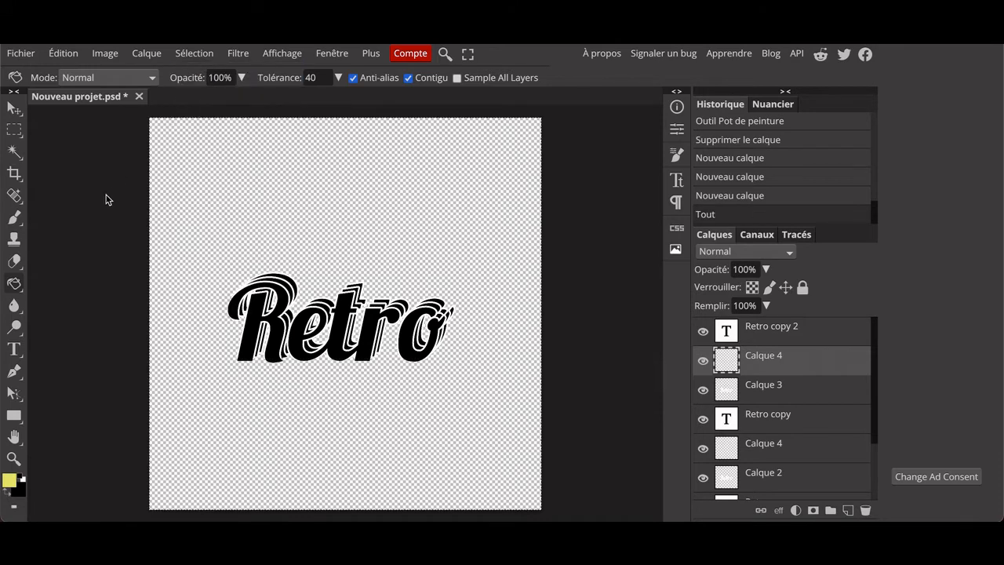
click(263, 220)
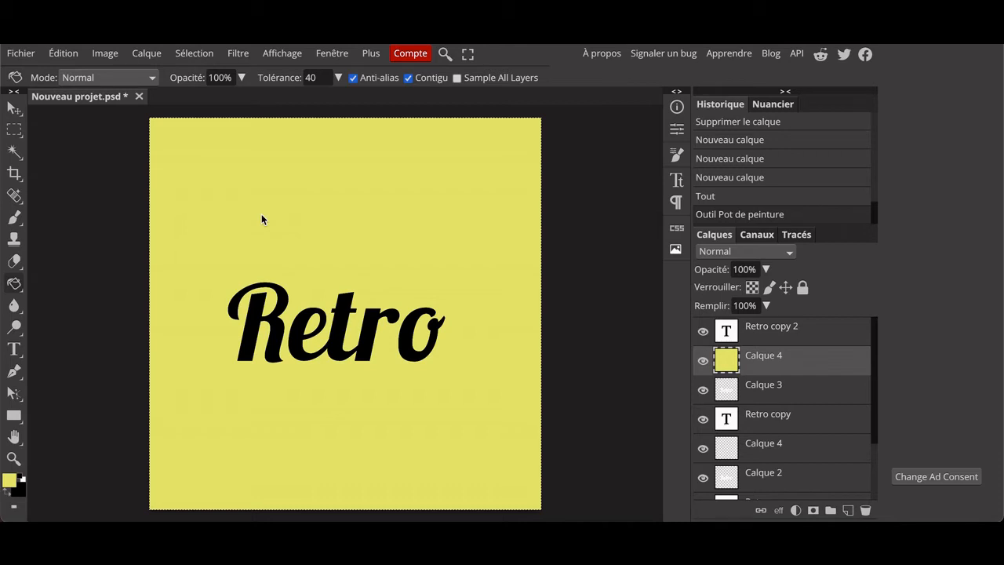
Clip the pale yellow layer above Calque 3 to Calque 3 with a clipping mask.
click(243, 57)
mouse_move(205, 61)
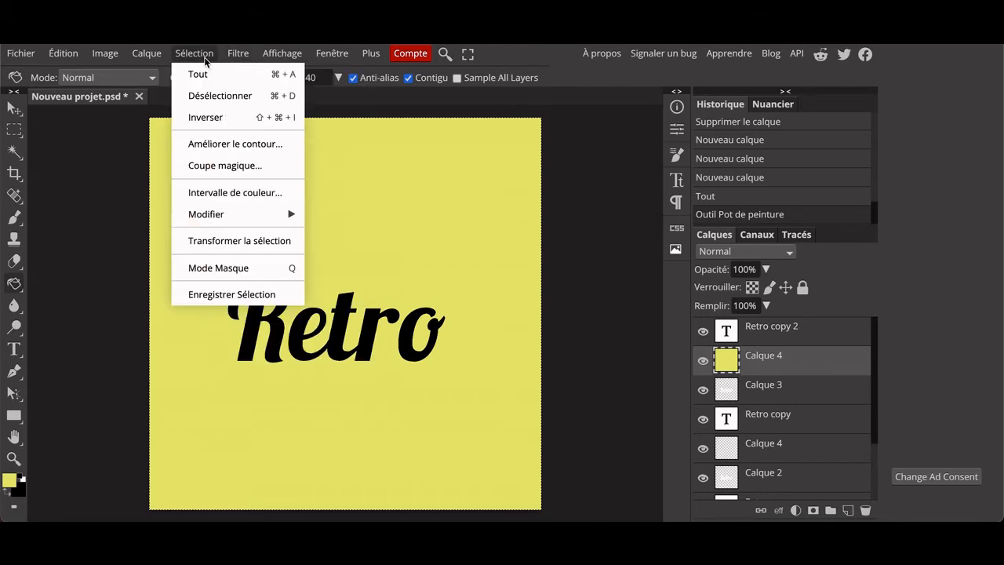
mouse_move(147, 53)
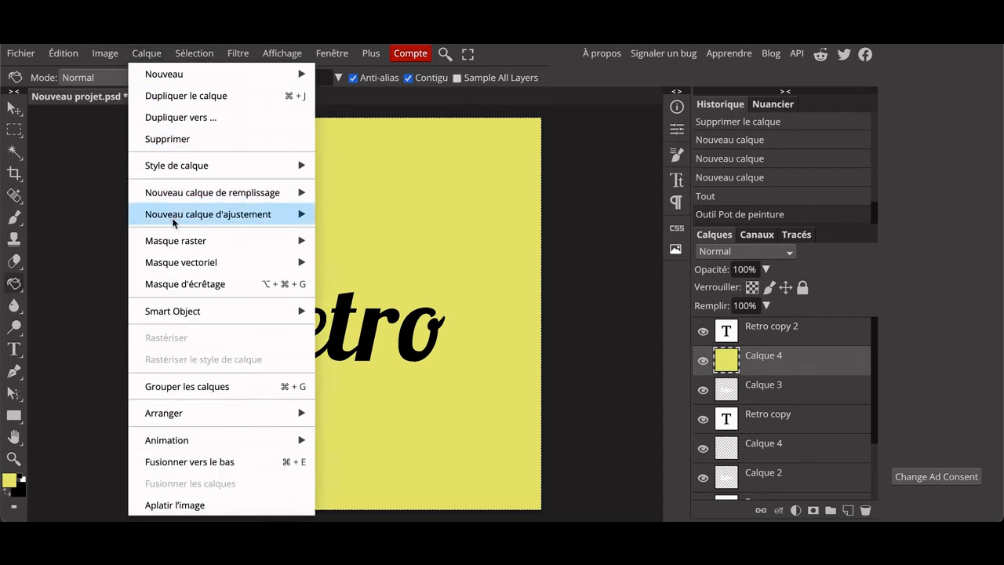
click(182, 281)
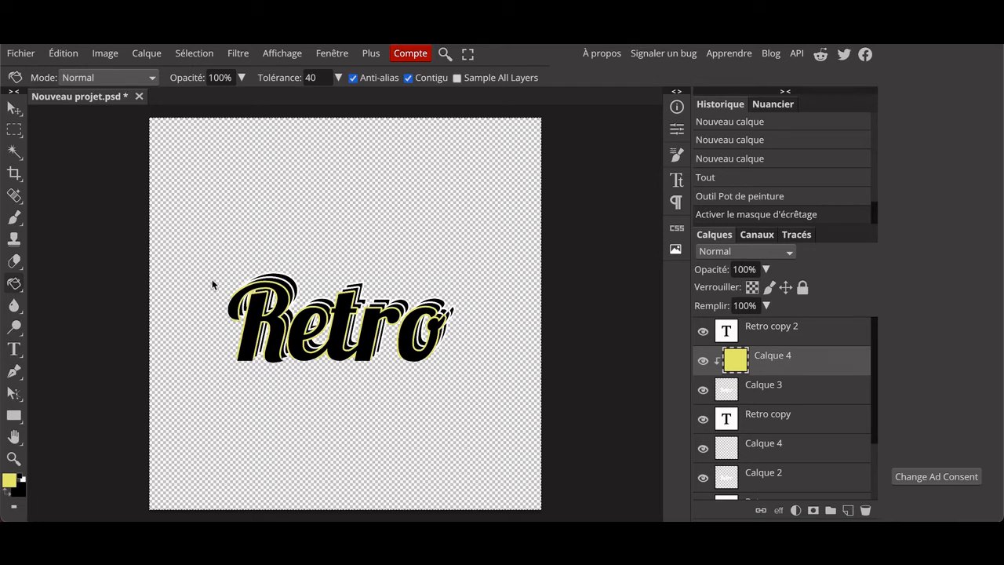
Fill the whole empty layer above Calque 2 with the pale yellow foreground colour and clip it to Calque 2.
click(793, 443)
scroll(827, 445, down, 2)
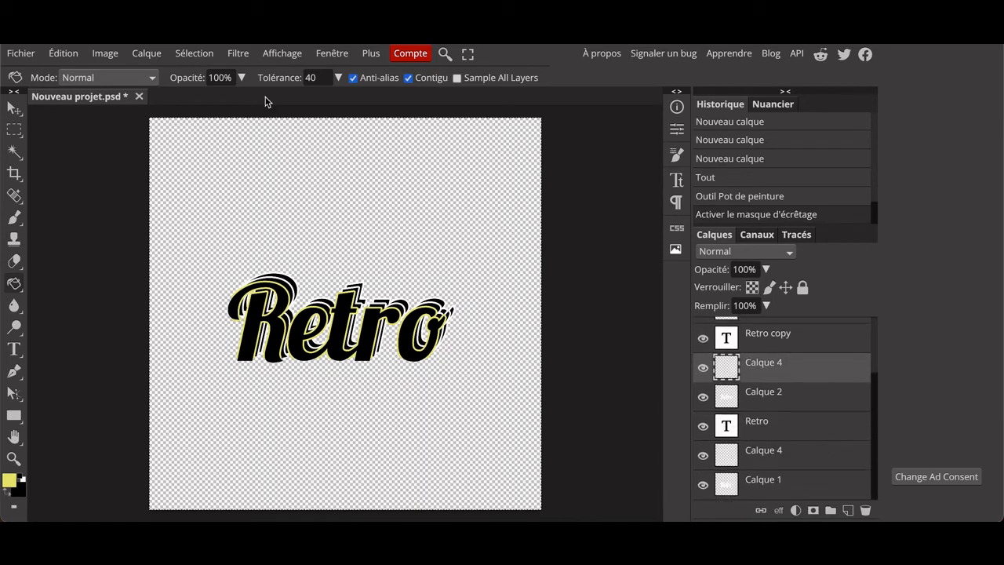
click(198, 54)
click(199, 73)
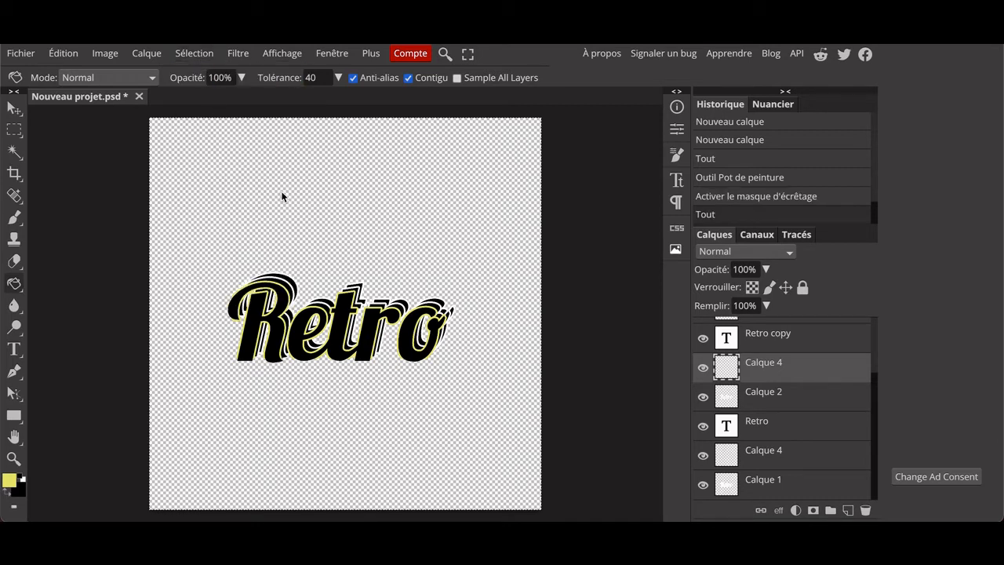
click(283, 197)
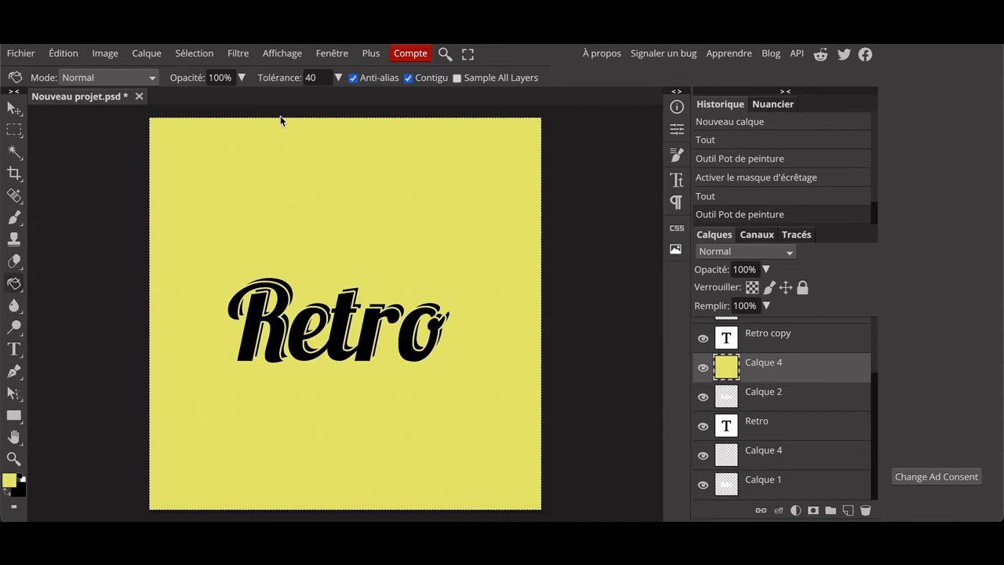
click(147, 55)
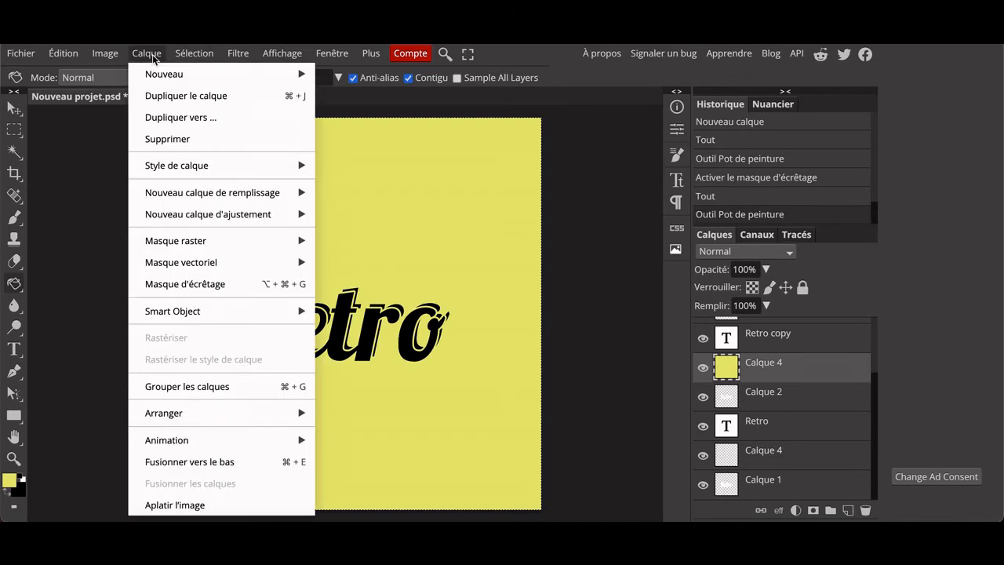
click(204, 286)
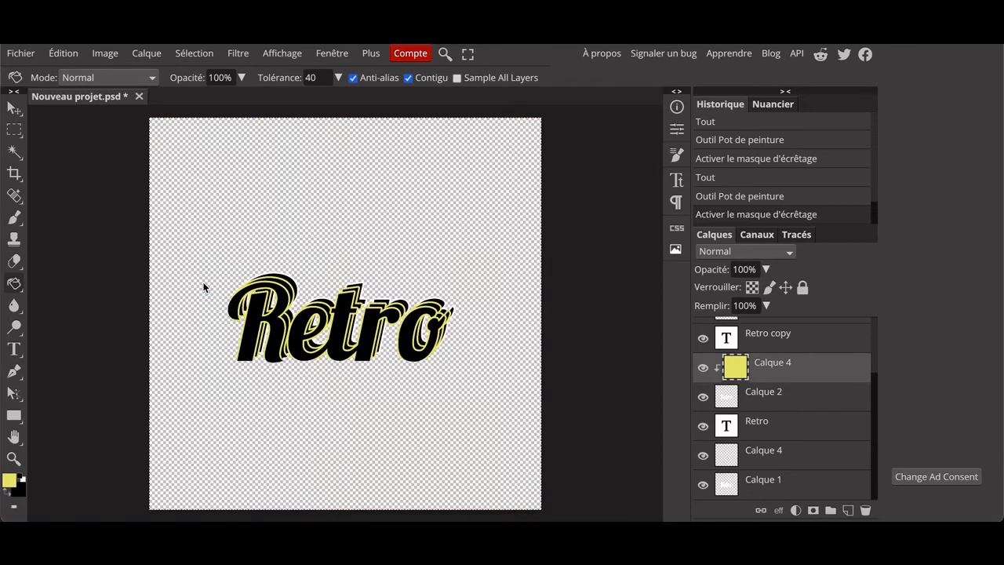
Fill the whole empty layer above Calque 1 with the pale yellow foreground colour and clip it to Calque 1.
scroll(710, 430, up, 2)
scroll(772, 378, down, 2)
click(772, 461)
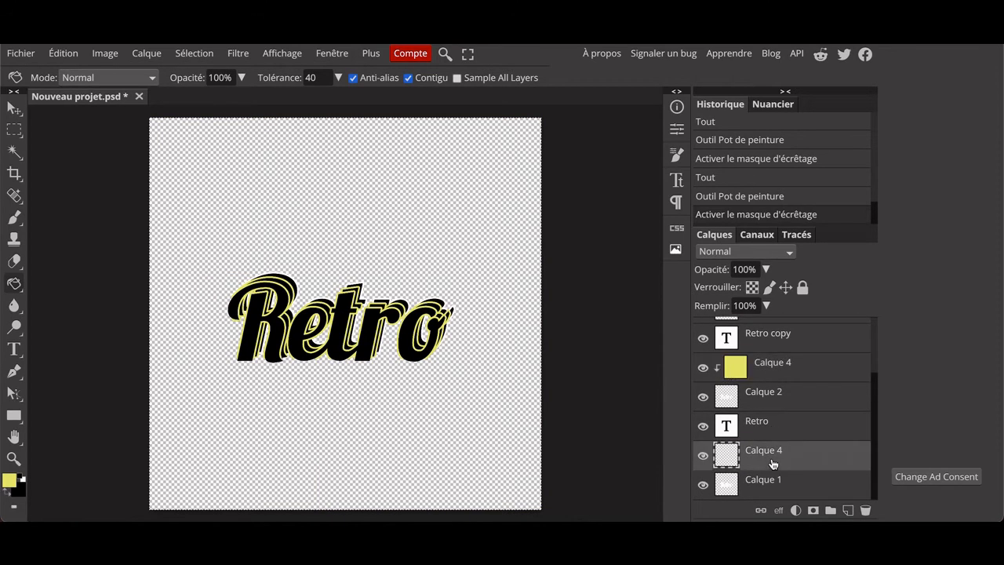
click(193, 53)
click(197, 74)
click(218, 231)
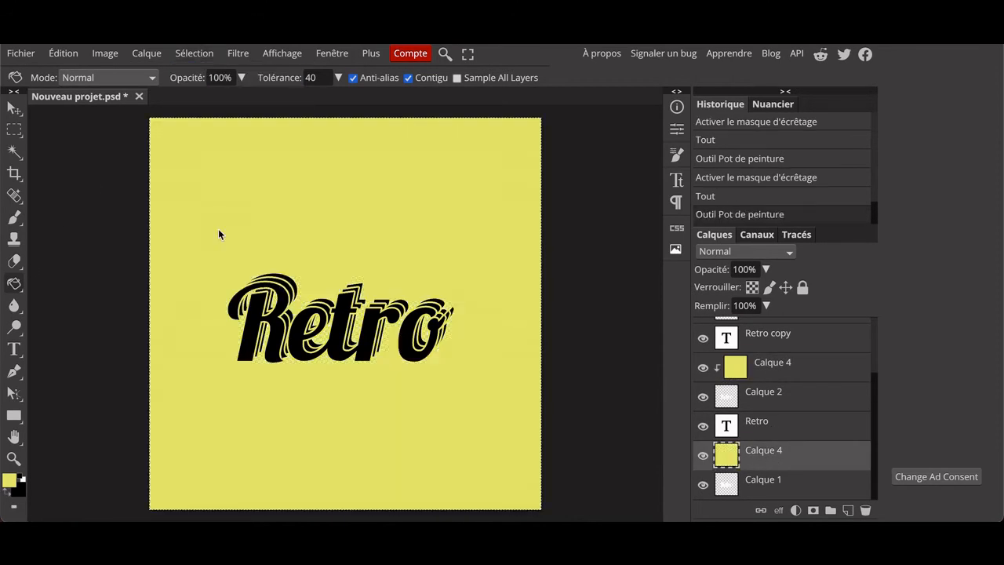
click(146, 52)
click(192, 285)
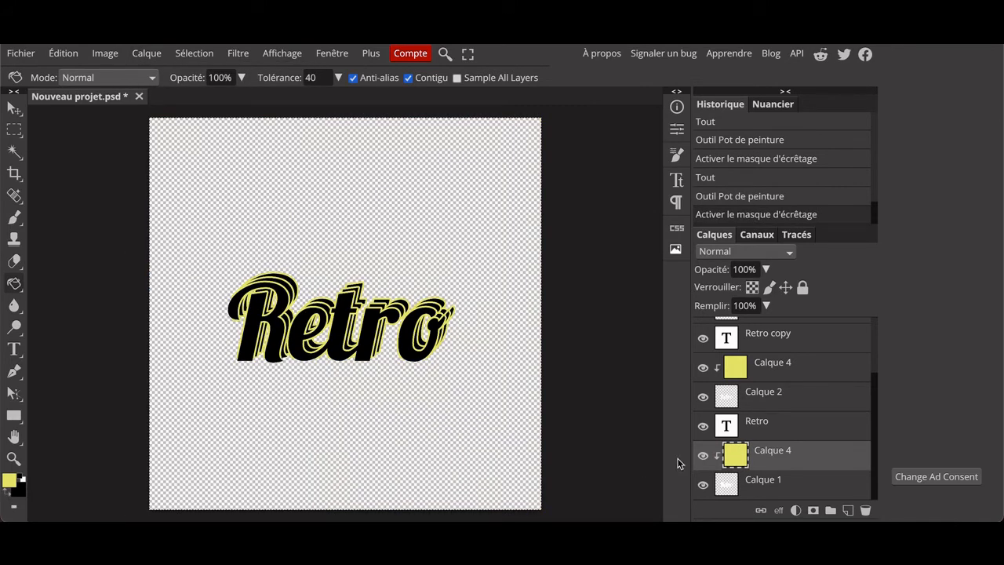
Add an empty layer directly above the Retro text layer and hide all the layers above the new one.
click(778, 428)
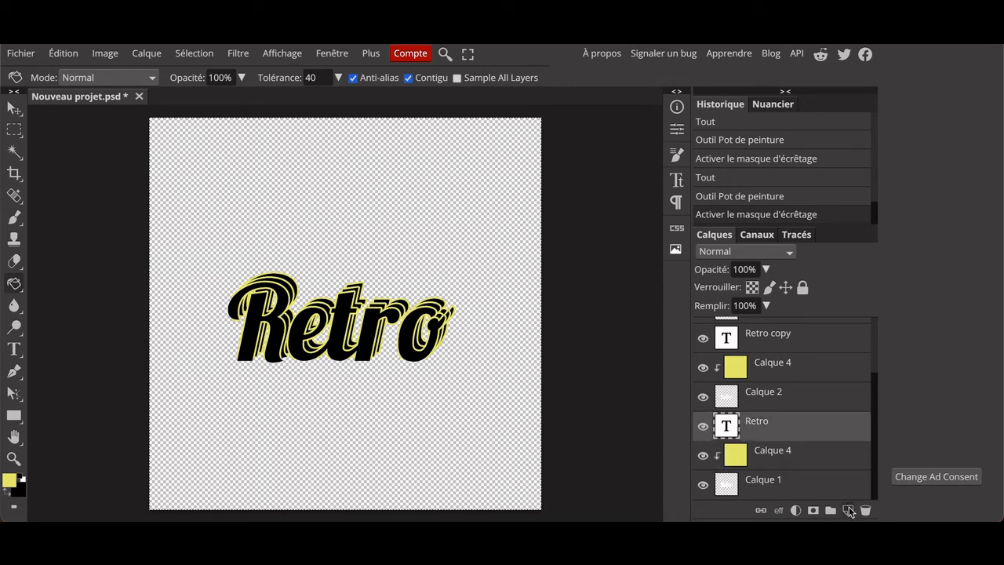
click(849, 511)
drag(705, 398, 704, 350)
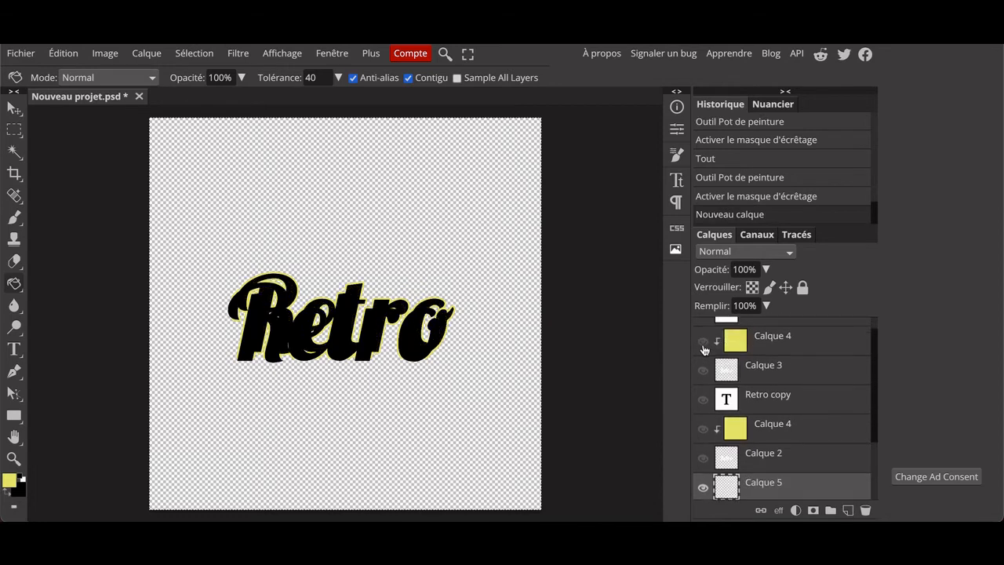
scroll(760, 407, down, 2)
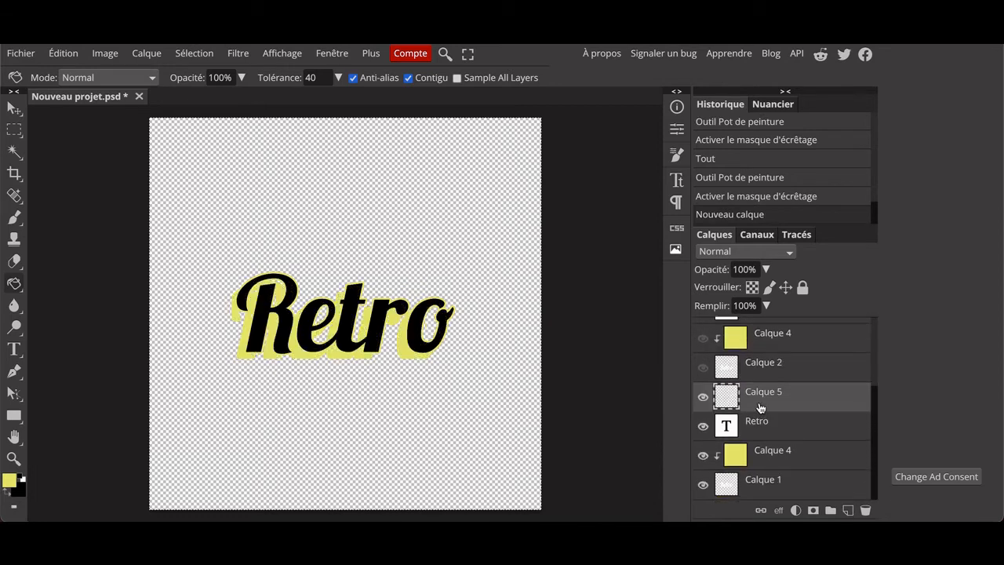
Set the foreground colour to the mint green 54d5a3.
click(9, 480)
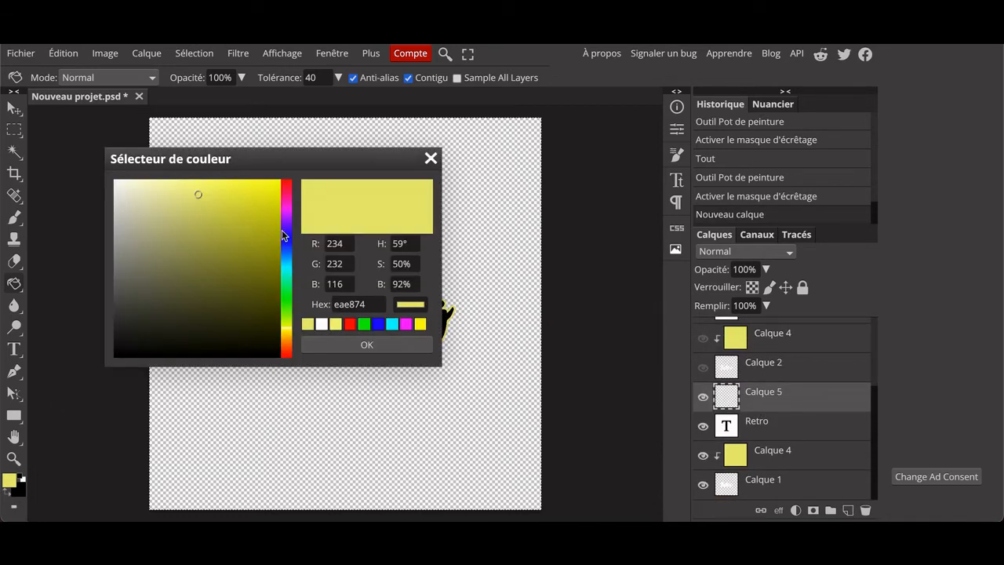
click(286, 278)
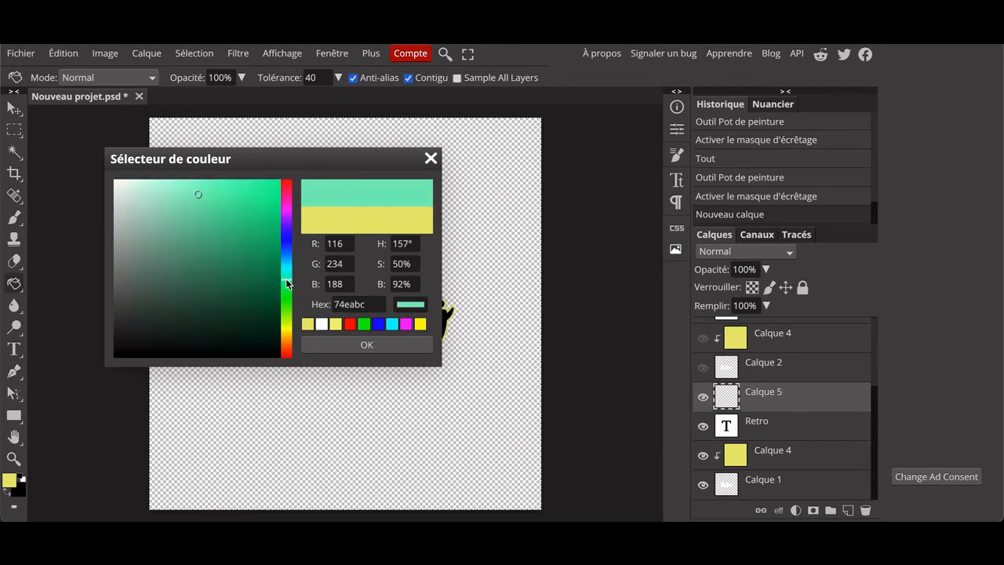
click(214, 207)
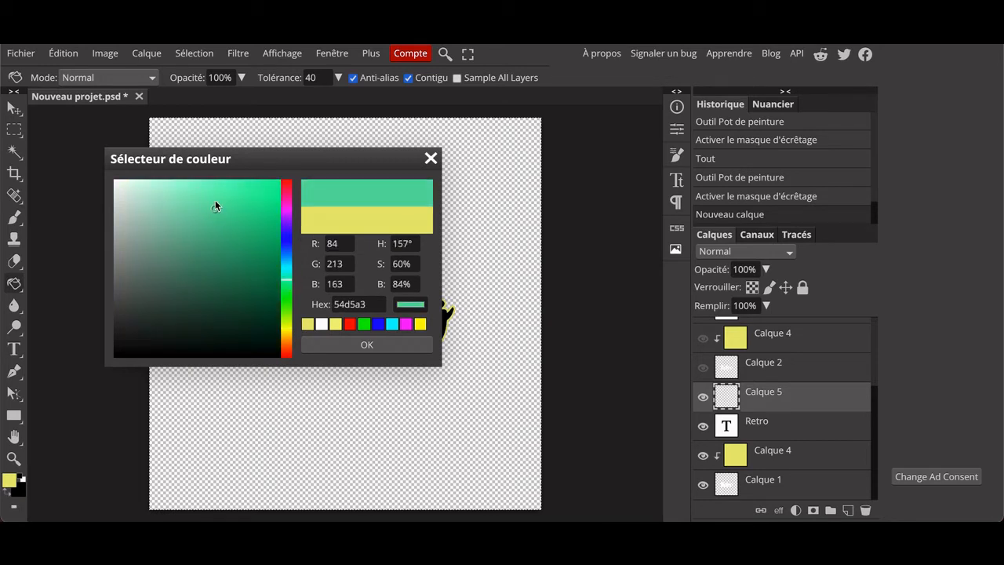
click(402, 345)
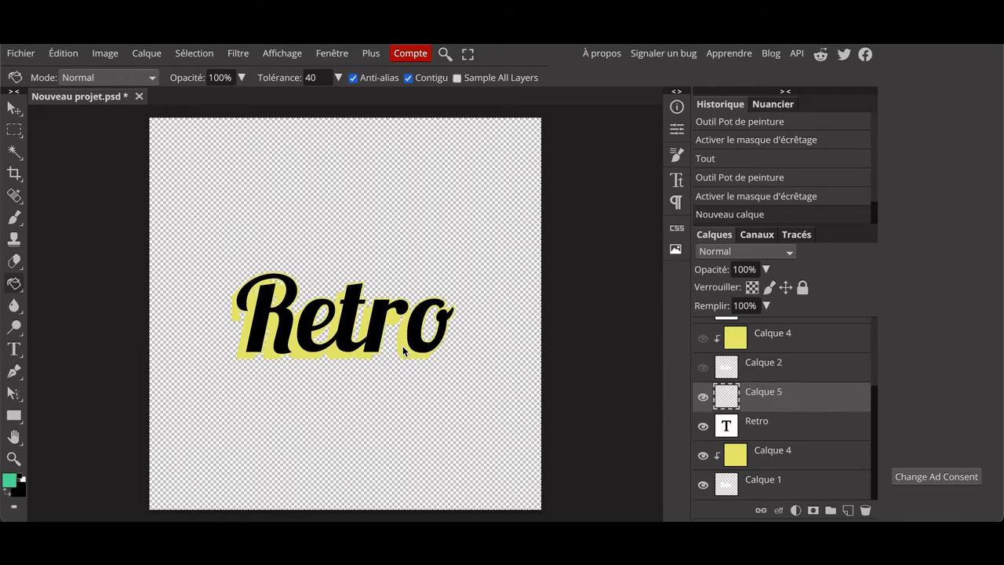
Fill the whole empty layer above the Retro text with the mint green and clip it to that text layer.
click(194, 52)
click(196, 71)
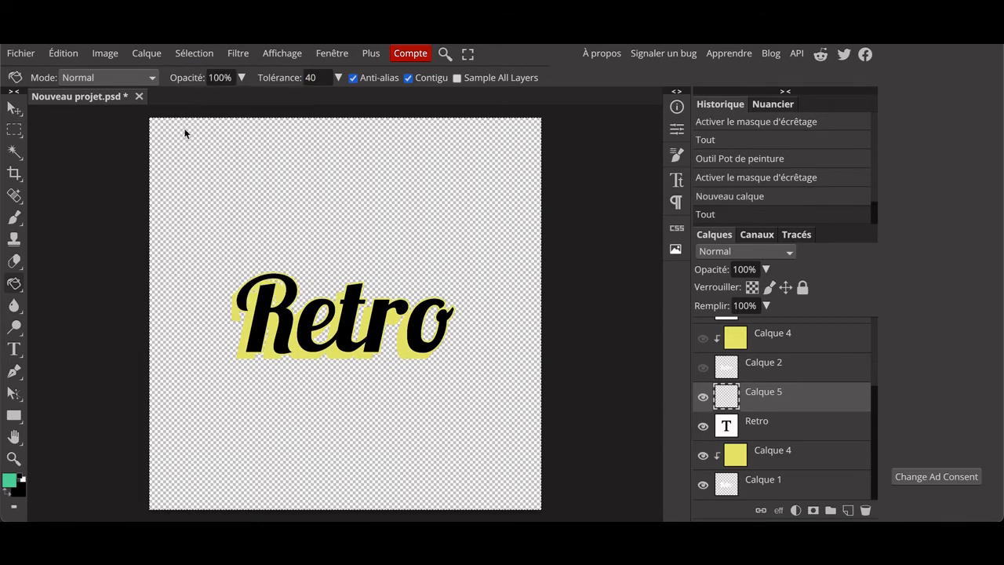
click(201, 193)
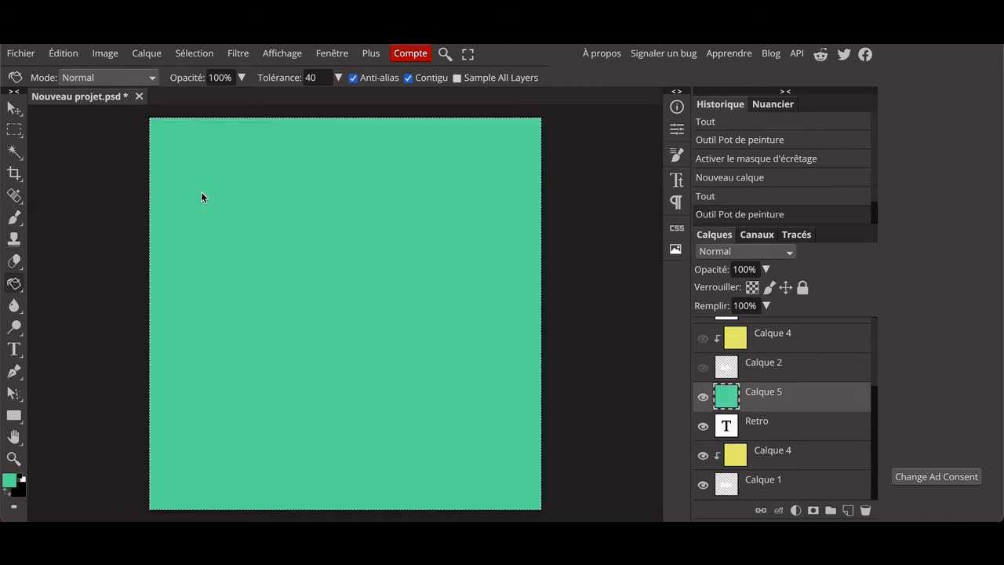
click(146, 52)
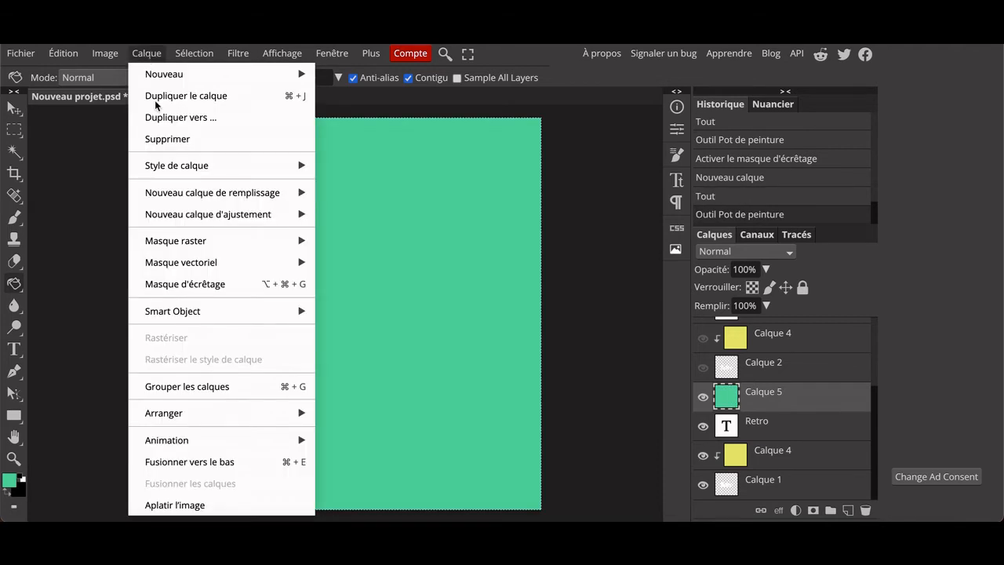
click(209, 287)
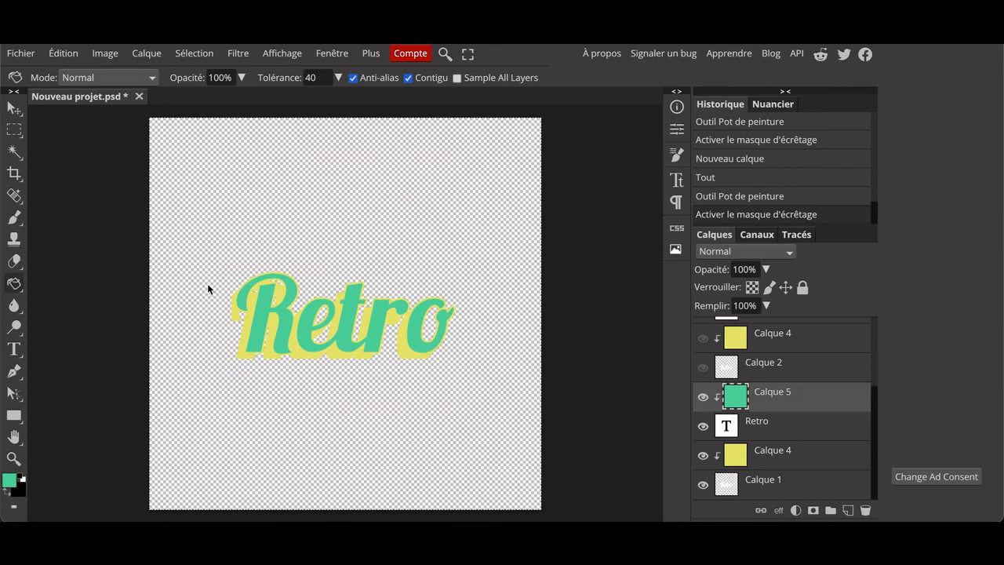
Show Calque 2, its yellow layer and the Retro copy text again, and add an empty layer directly above Retro copy.
click(702, 367)
scroll(703, 377, up, 1)
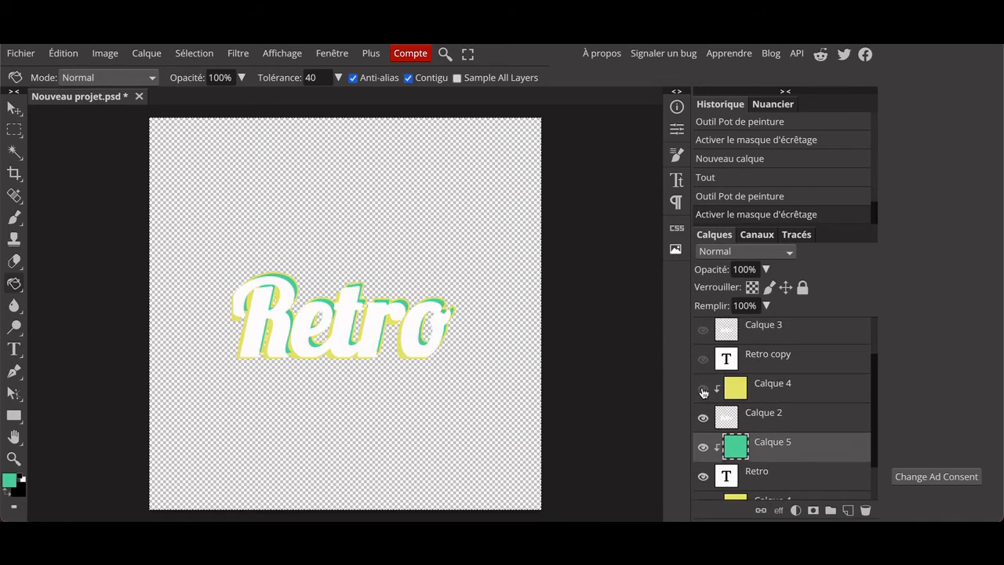
click(703, 387)
click(703, 358)
click(778, 366)
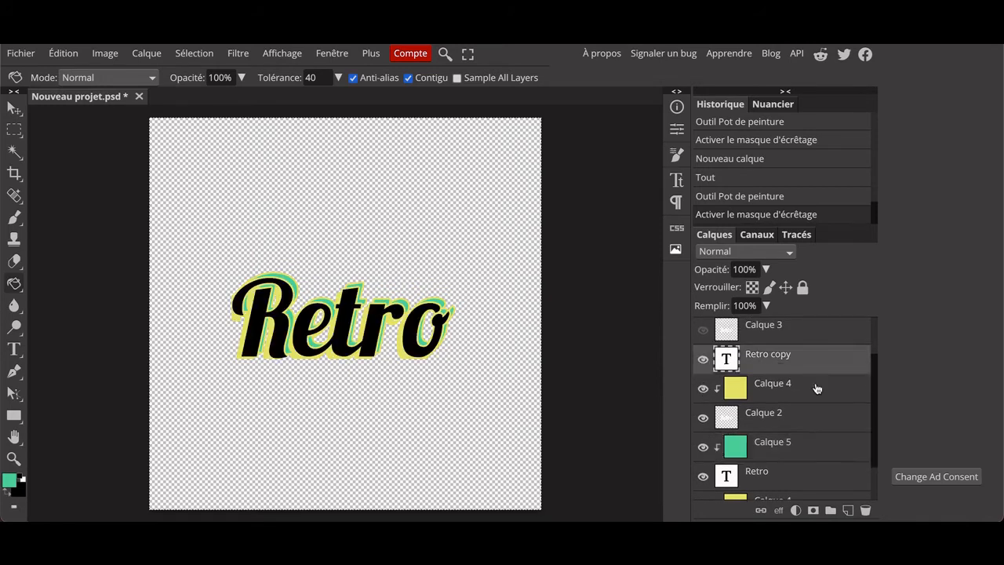
scroll(868, 442, up, 1)
click(848, 510)
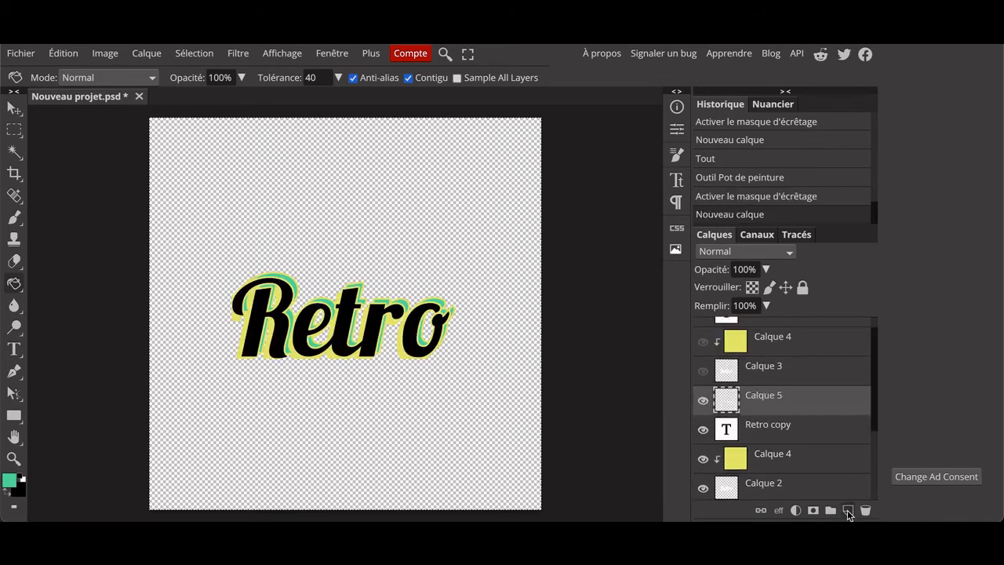
Set the foreground colour to the orange f4901f.
click(9, 480)
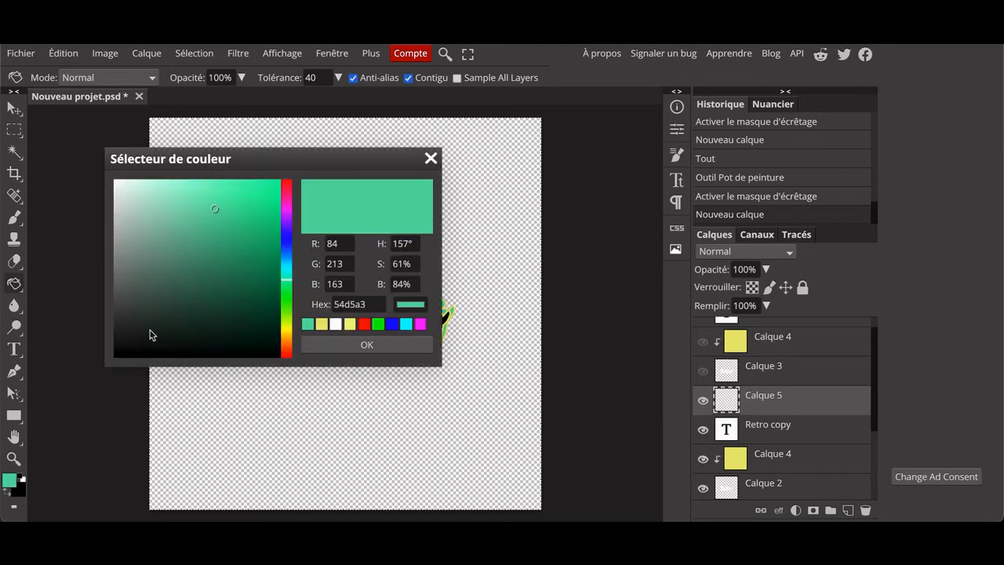
click(286, 327)
drag(287, 334, 286, 342)
drag(235, 200, 259, 185)
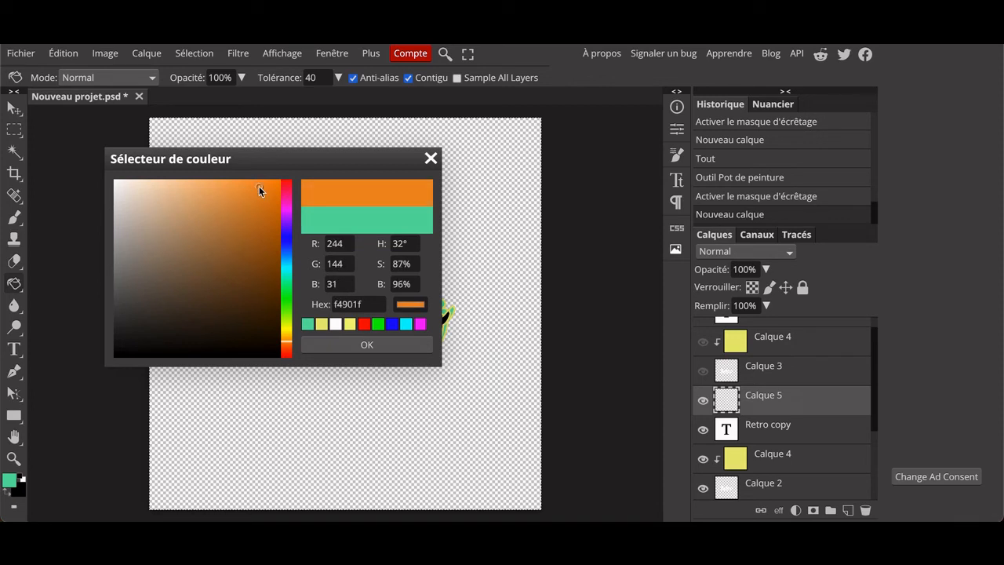
click(348, 347)
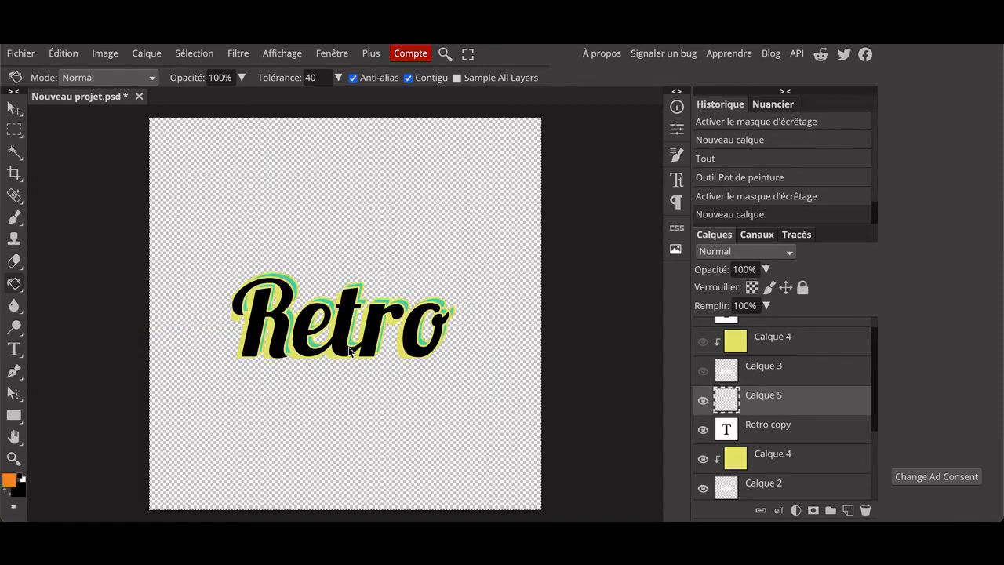
Fill the whole empty layer above Retro copy with the orange and clip it to the Retro copy text.
click(194, 54)
click(193, 76)
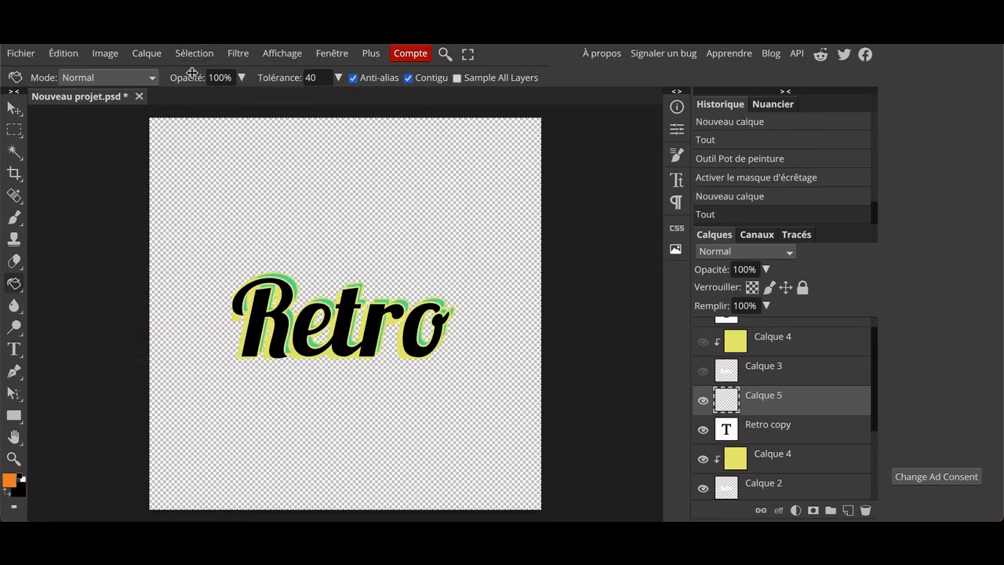
click(283, 218)
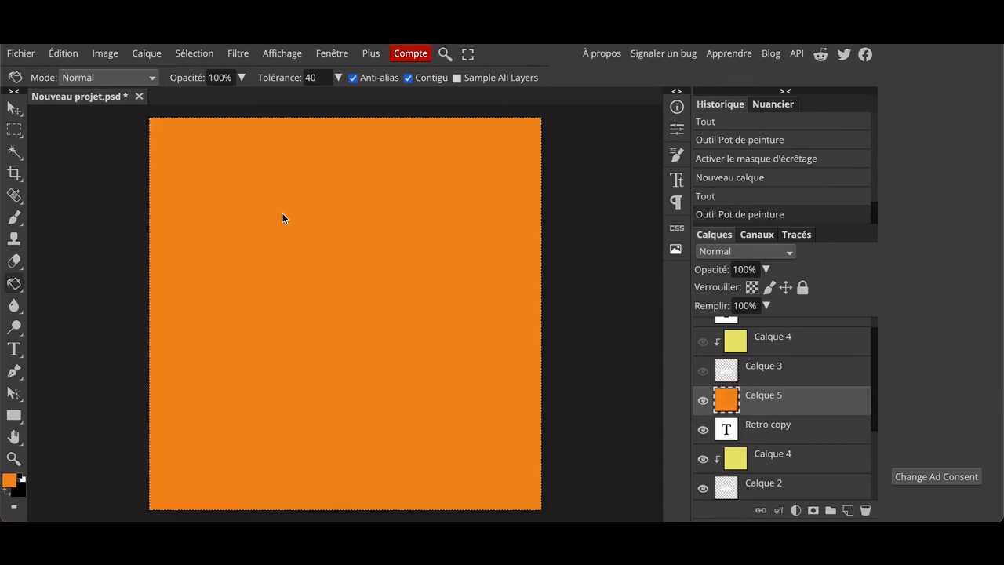
click(147, 53)
mouse_move(208, 285)
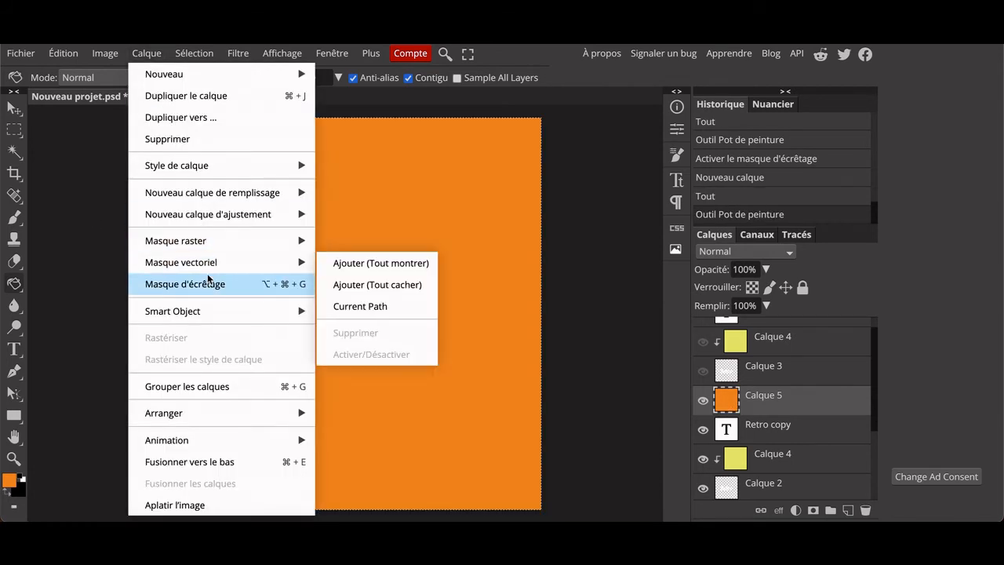
click(220, 286)
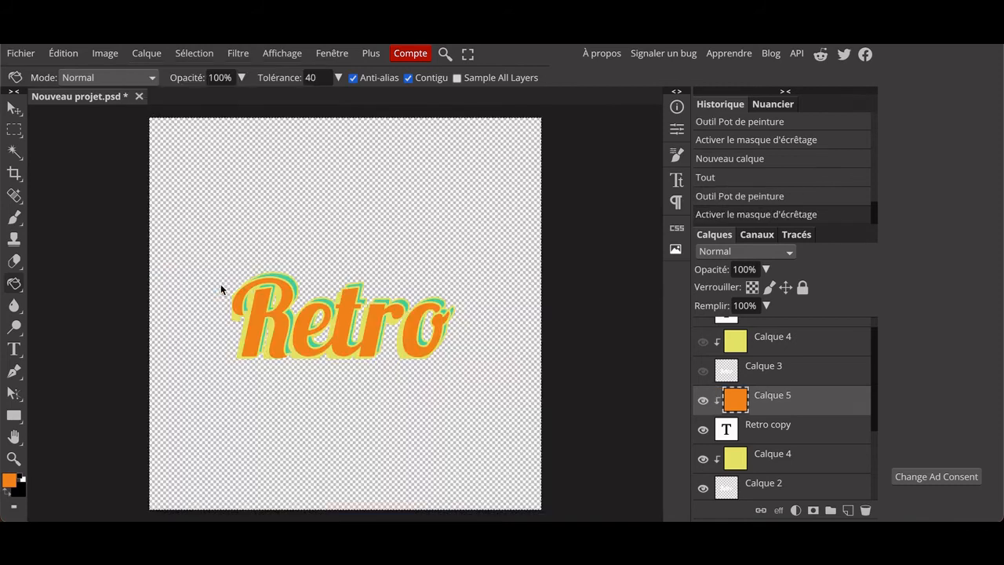
Show Calque 3, its yellow layer and the Retro copy 2 text again, and add an empty layer above Retro copy 2.
click(704, 372)
scroll(703, 369, up, 1)
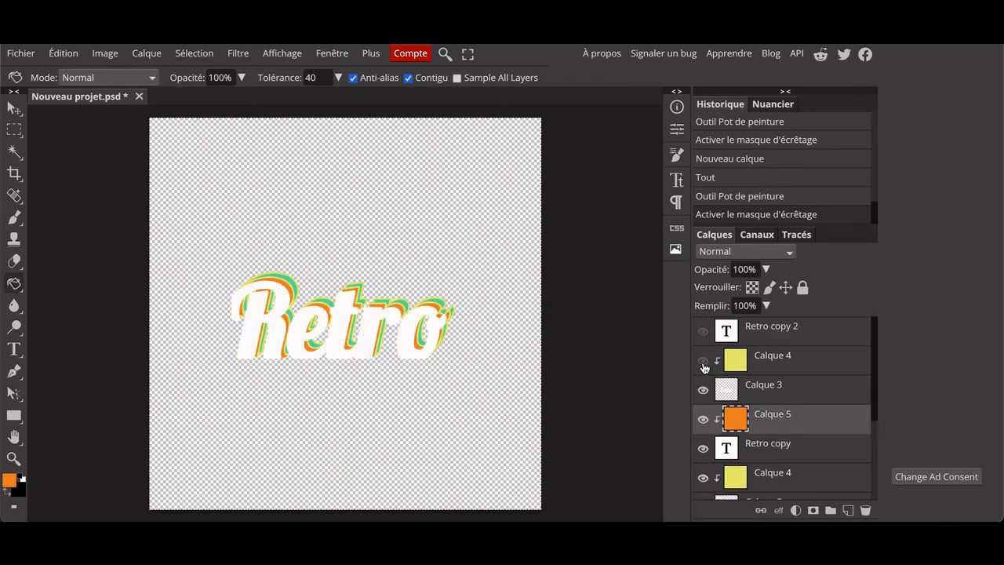
click(704, 362)
click(703, 332)
key(ctrl+shift+n)
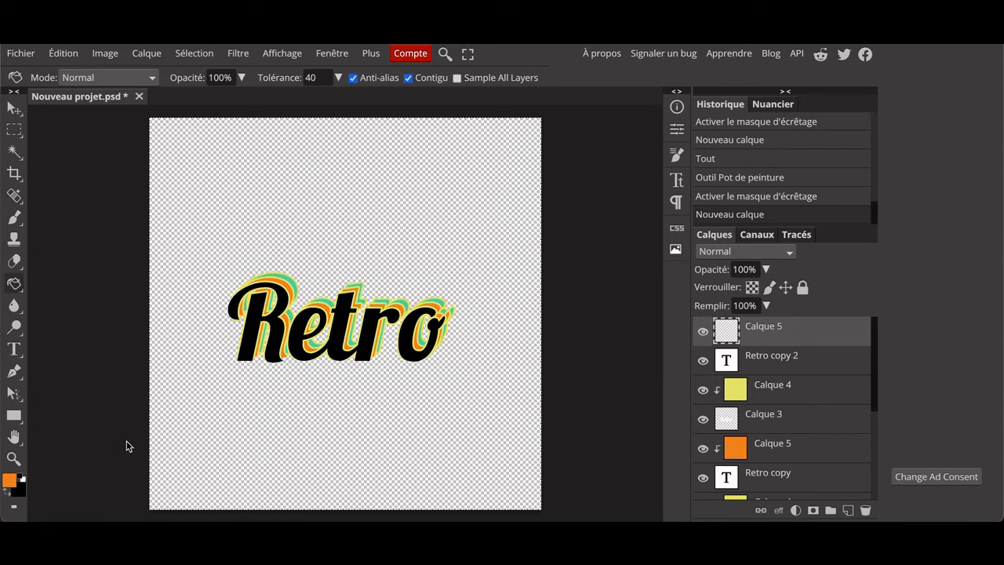
Fill the empty layer above Retro copy 2 with bright red and clip it to the Retro copy 2 text.
click(9, 479)
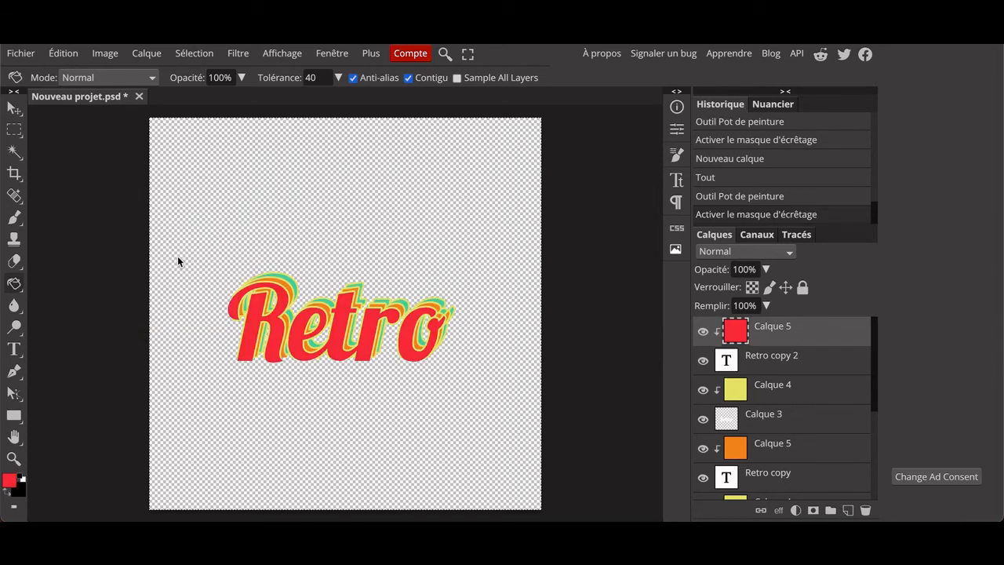
Export the layered Retro design as a PNG of 4500 by 4500 px at 100% quality.
click(21, 55)
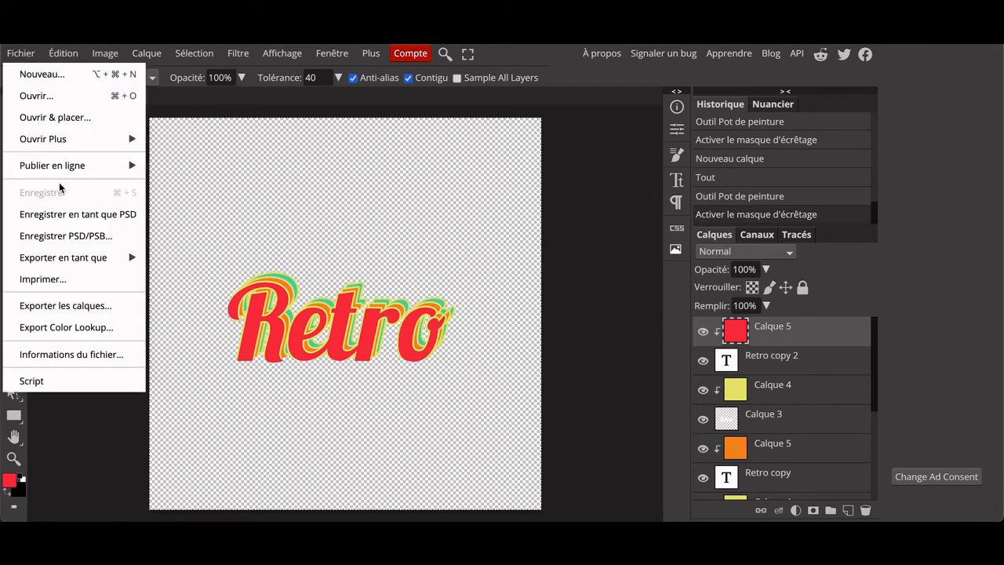
mouse_move(118, 259)
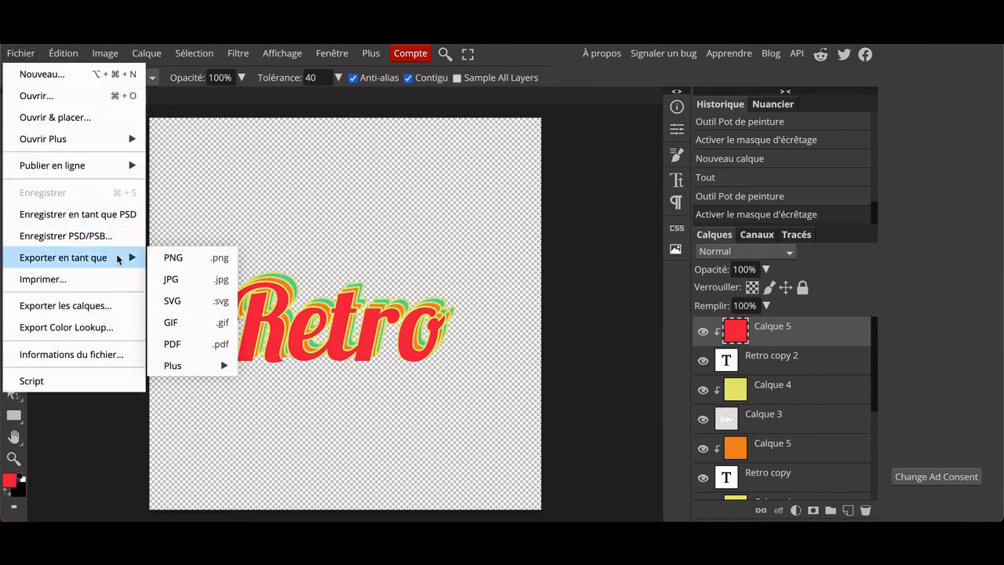
click(173, 258)
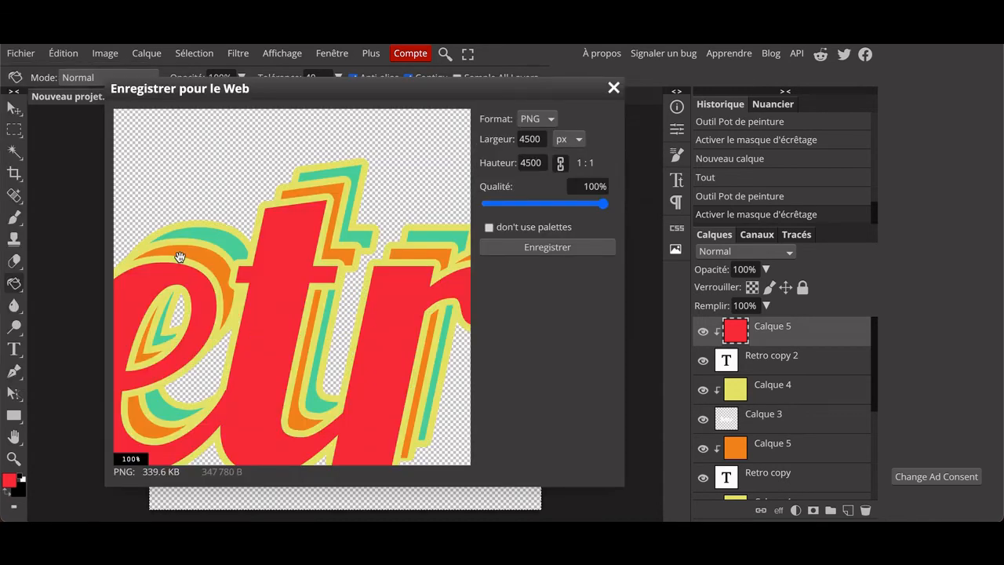
click(518, 248)
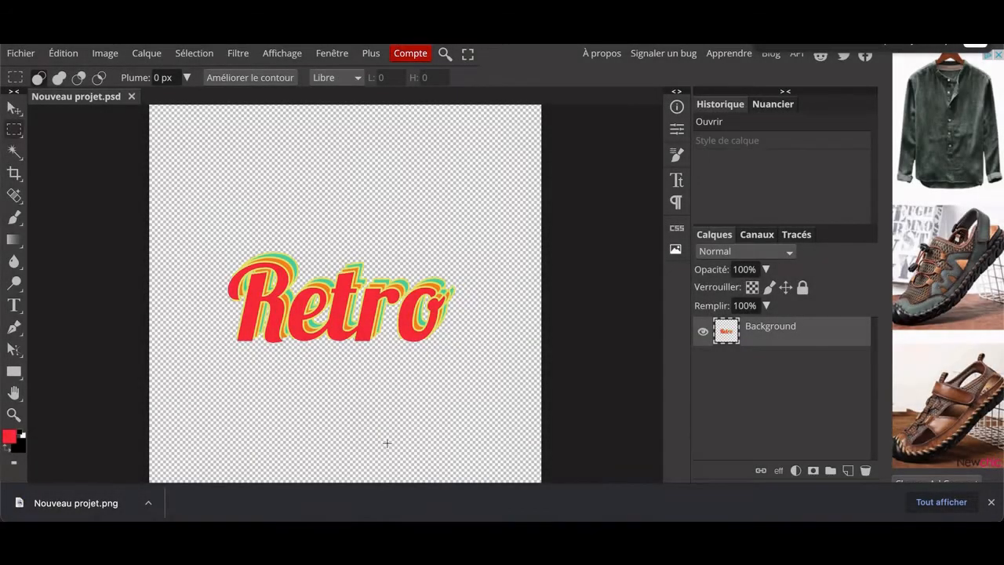
Add a 65 px outside stroke in peach efc79a at 100% opacity to the Background layer holding the flattened Retro lettering.
click(153, 55)
mouse_move(235, 166)
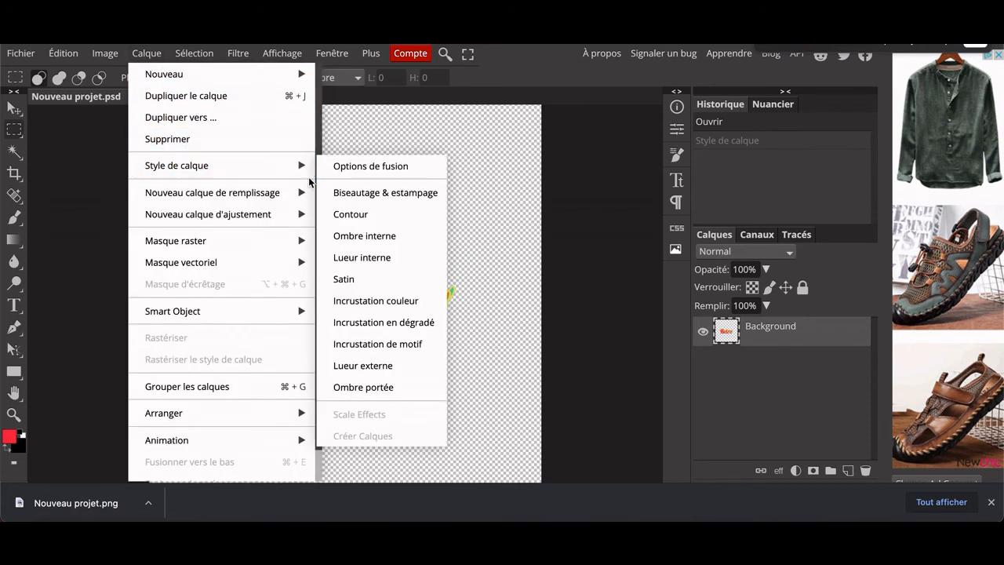
click(336, 212)
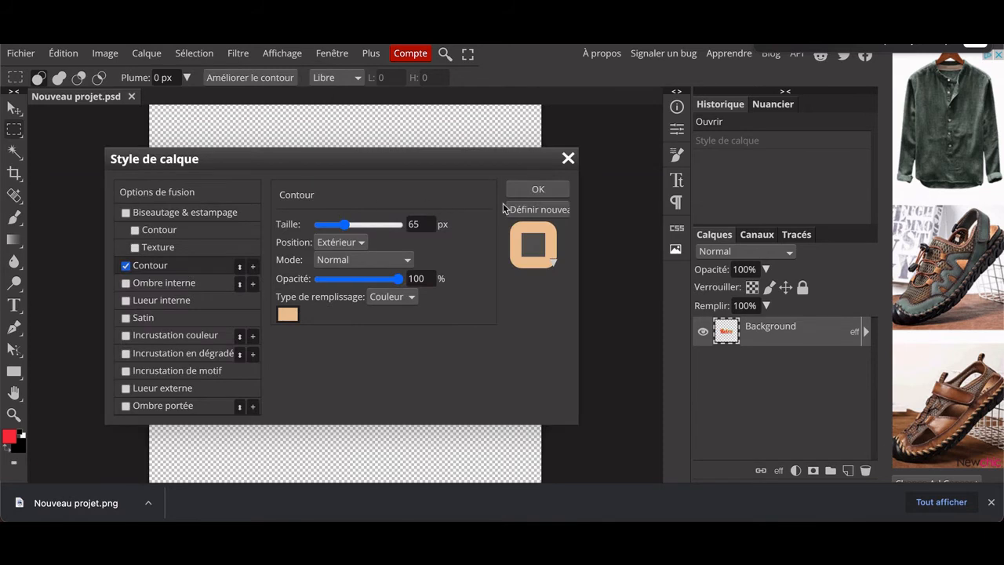
click(287, 313)
drag(374, 304, 306, 306)
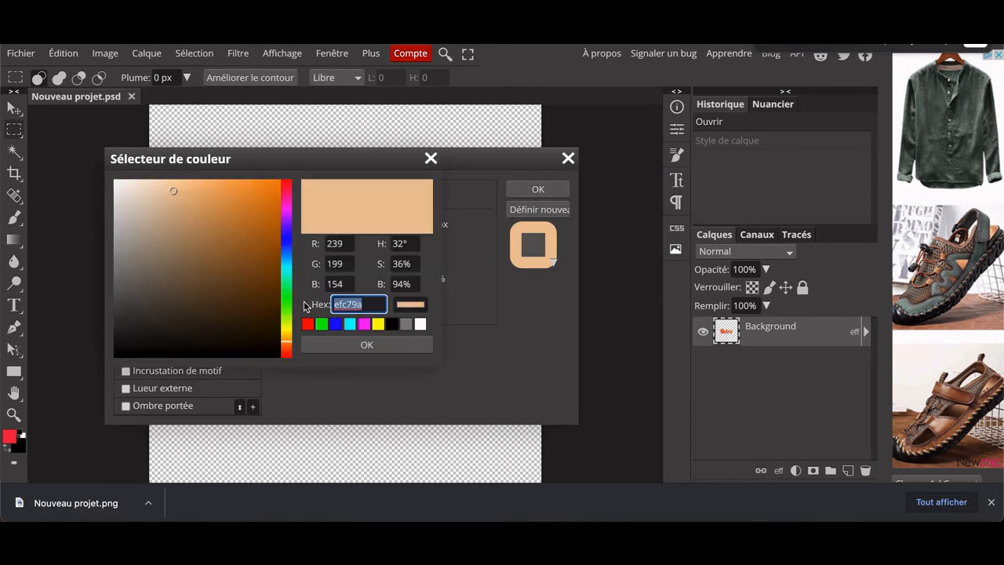
click(328, 346)
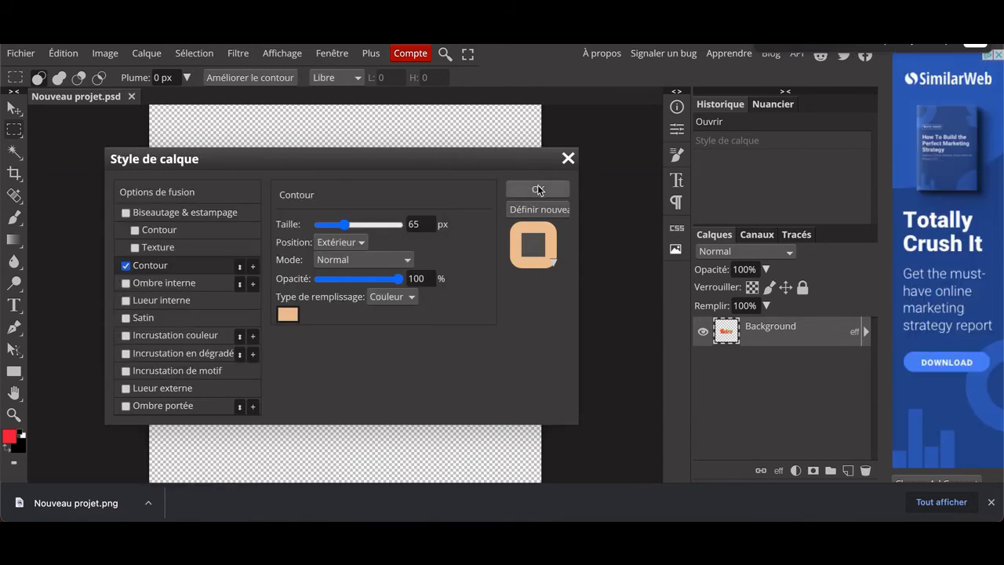
click(537, 188)
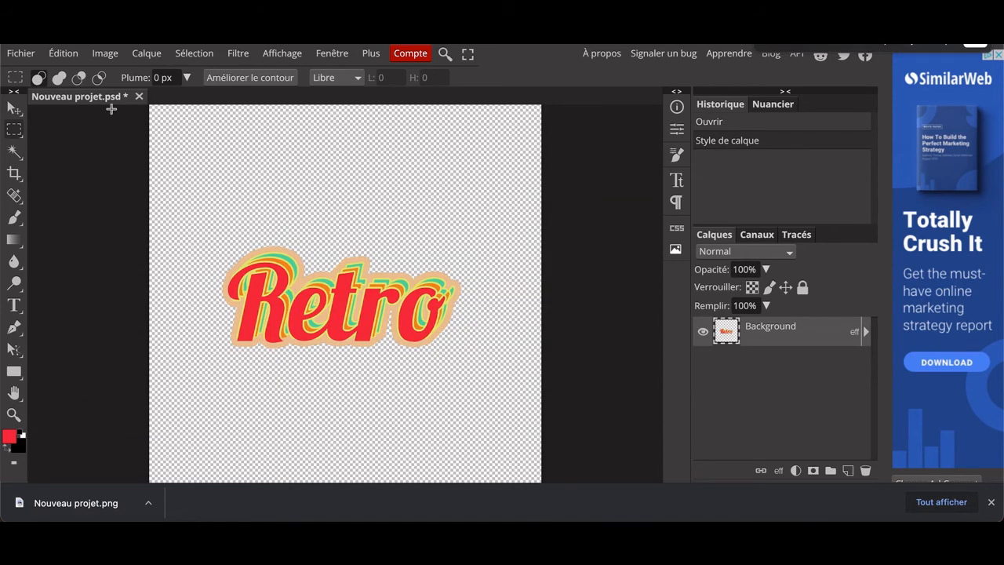
Warp the outlined Retro lettering with the Elever style, horizontal orientation and a 30% bend.
click(65, 55)
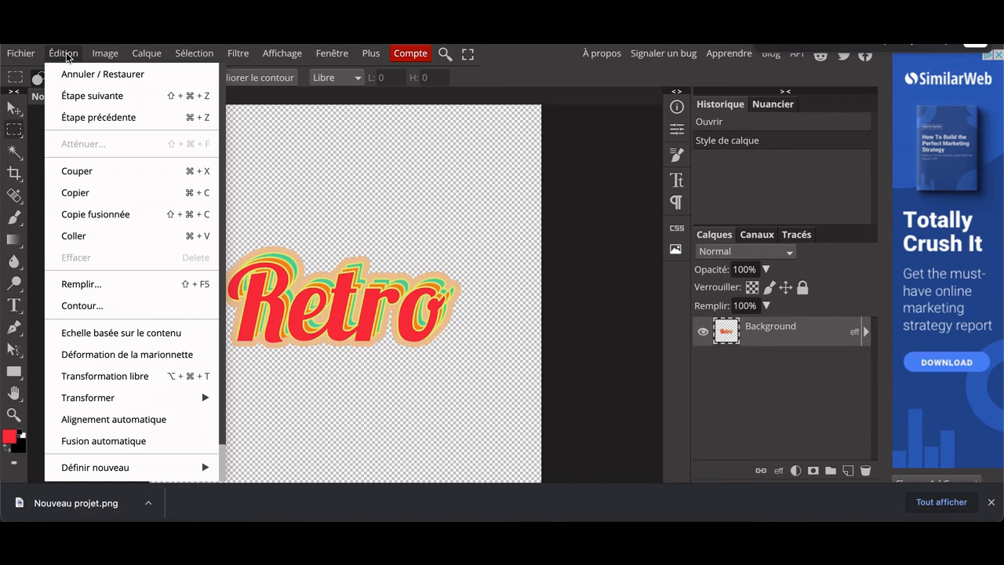
mouse_move(117, 397)
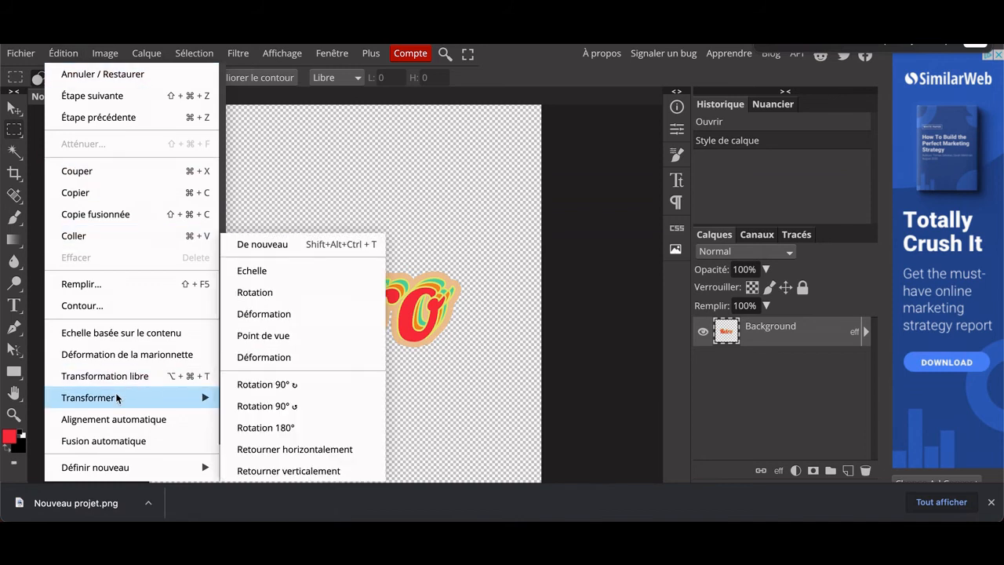
click(286, 359)
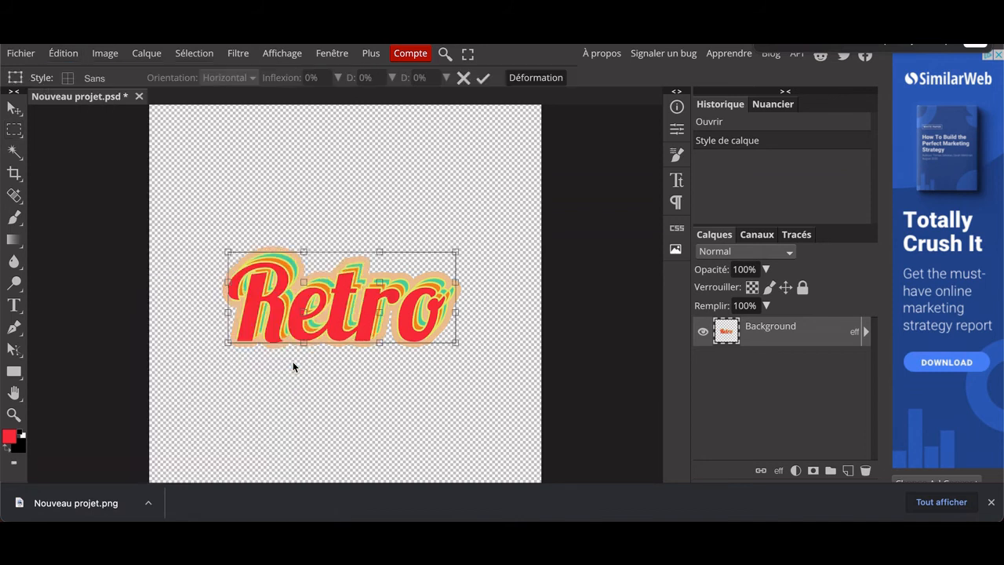
click(91, 78)
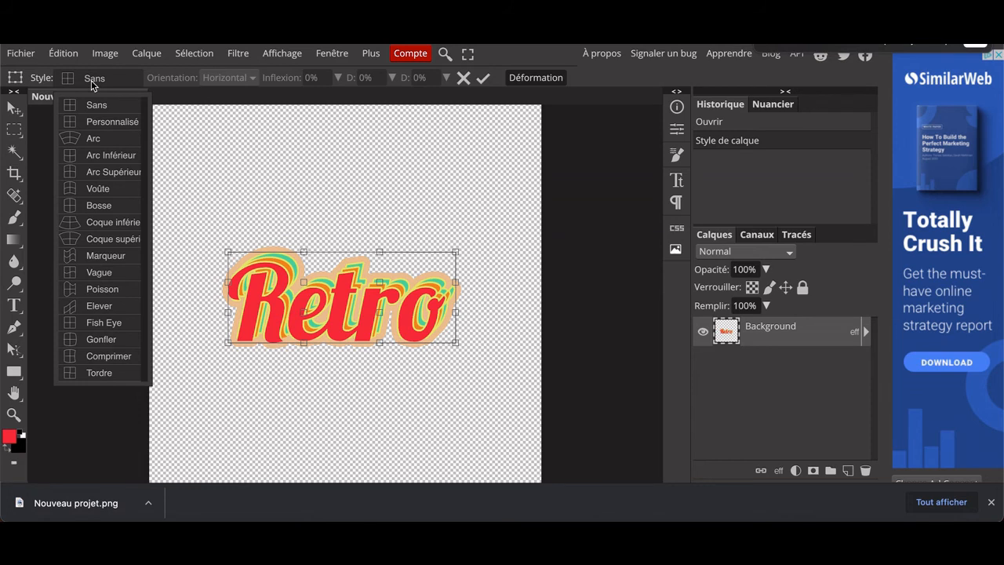
click(96, 308)
click(310, 78)
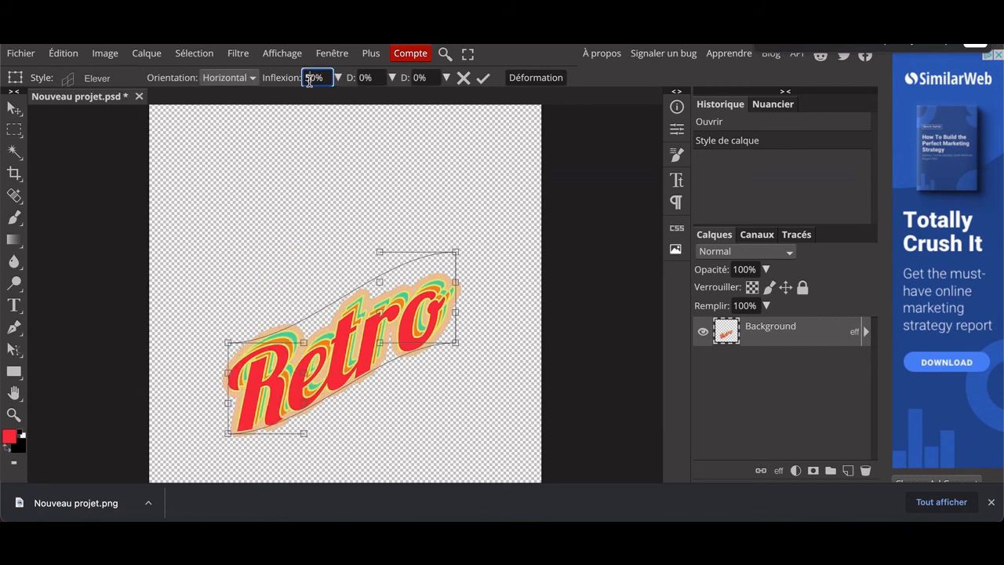
key(BackSpace)
text(3)
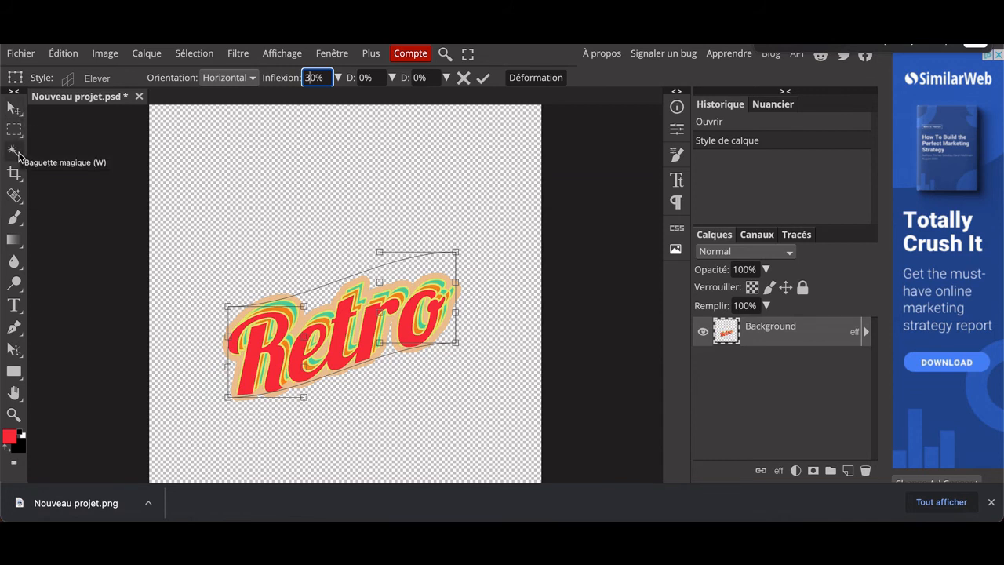
Apply the warp and move the Retro lettering up towards the middle of the canvas.
click(15, 111)
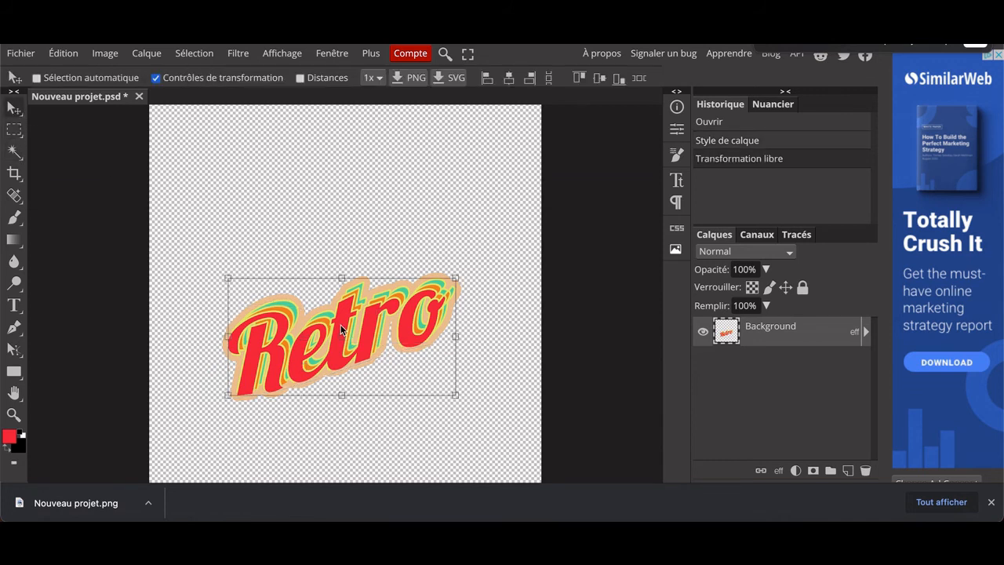
drag(344, 334, 342, 287)
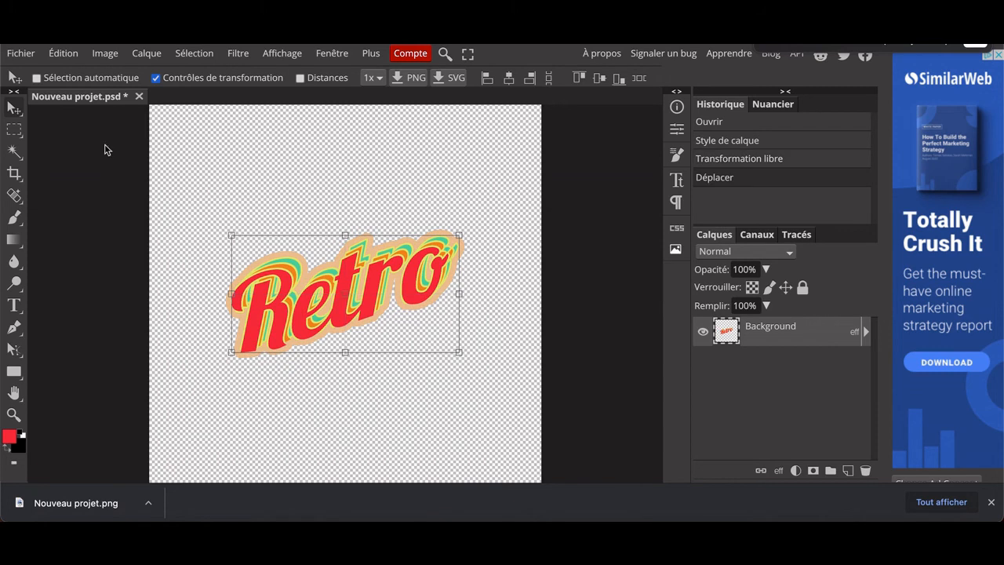
click(15, 133)
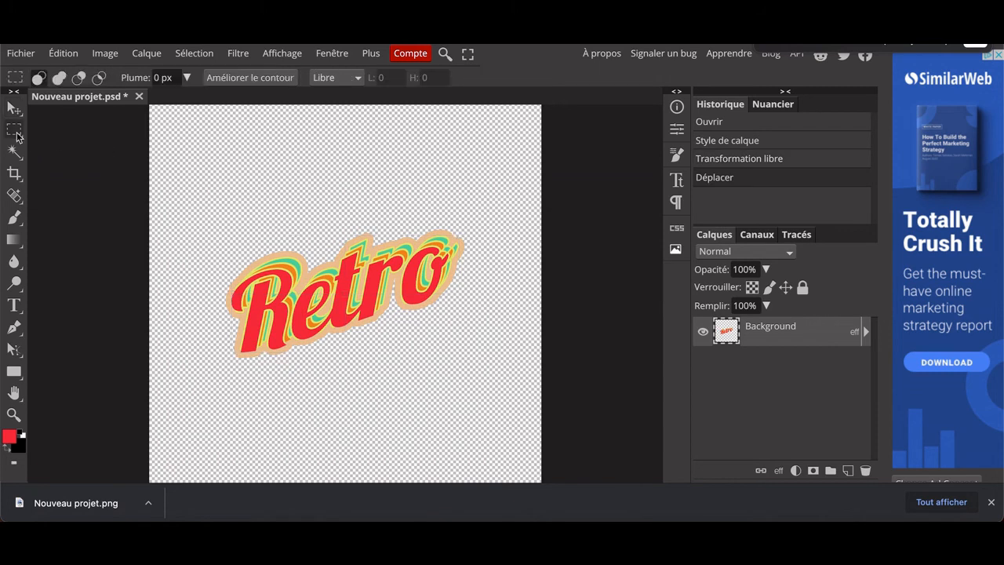
Export the warped and outlined Retro lettering as a 4500 by 4500 px PNG at 100% quality.
click(20, 54)
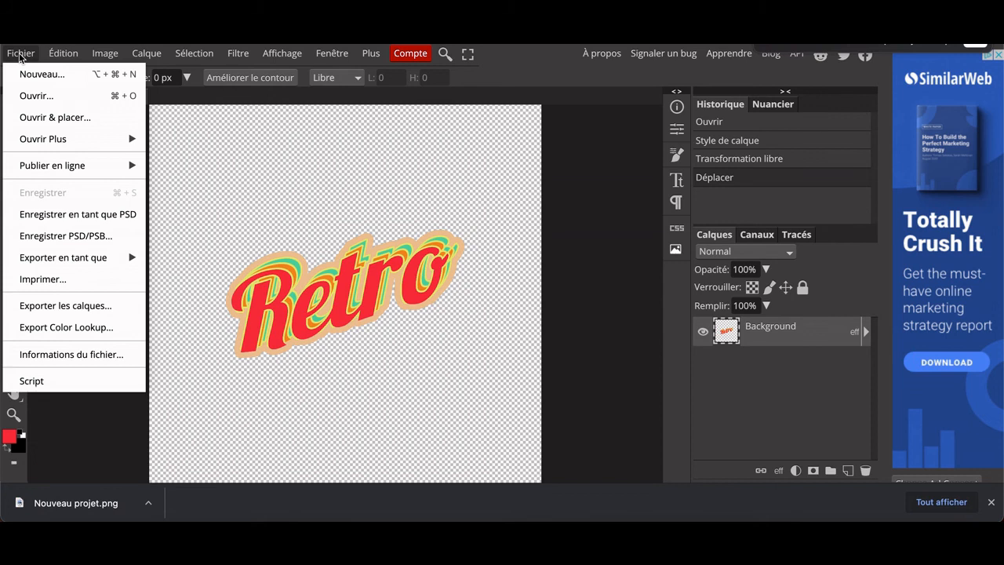
mouse_move(94, 257)
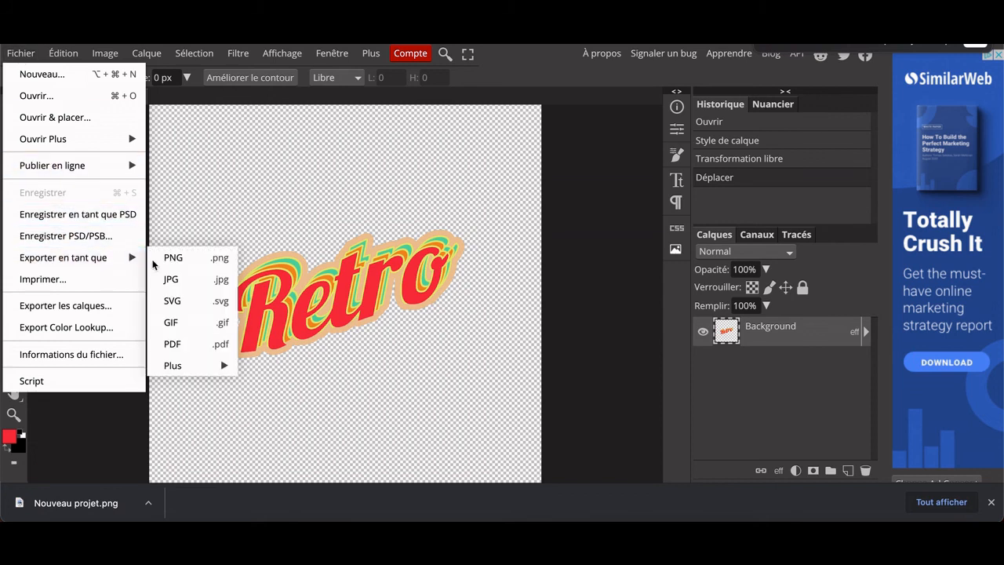
click(192, 259)
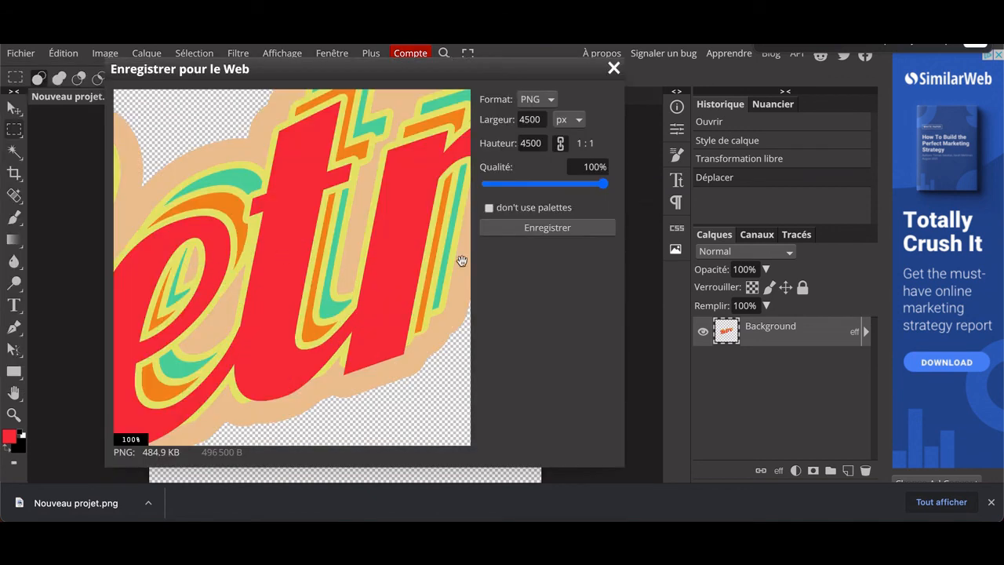
click(536, 227)
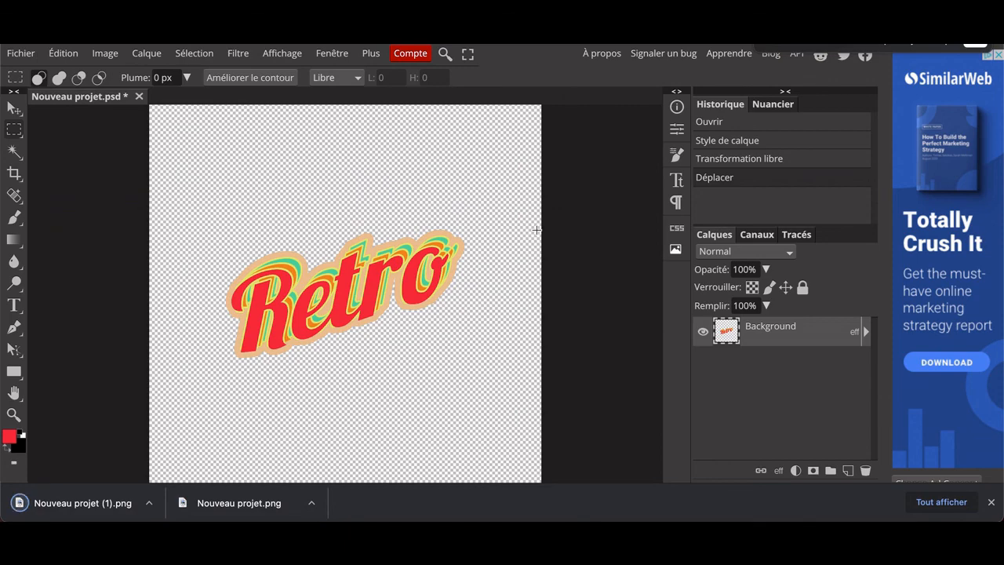